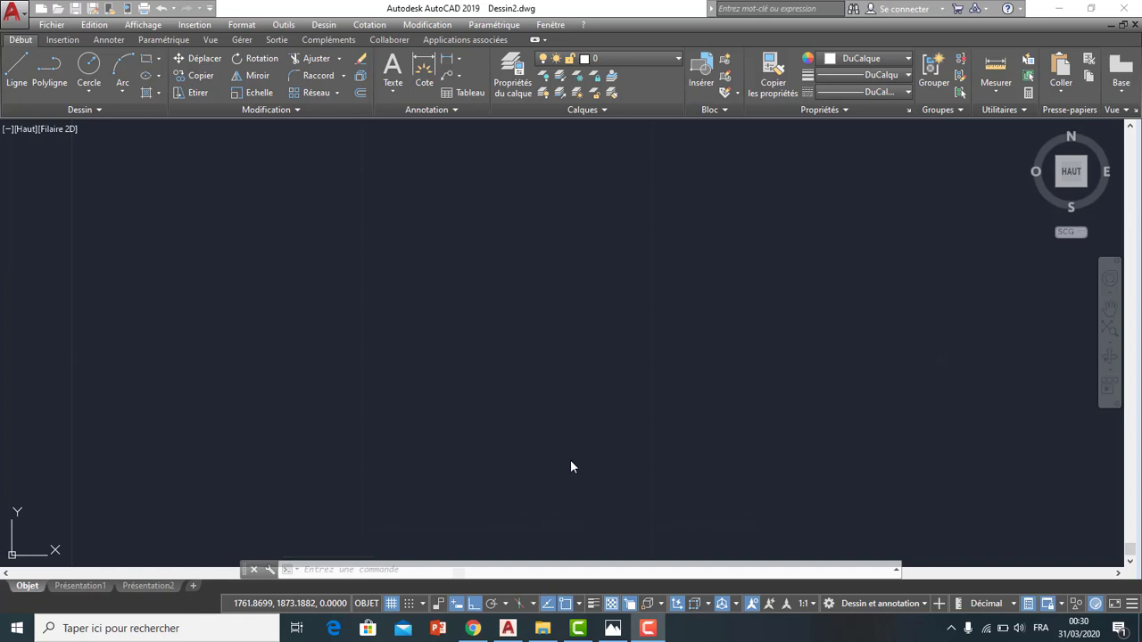
View the six-arm reference image min-014.jpg in Photos, then return to the drawing
click(611, 628)
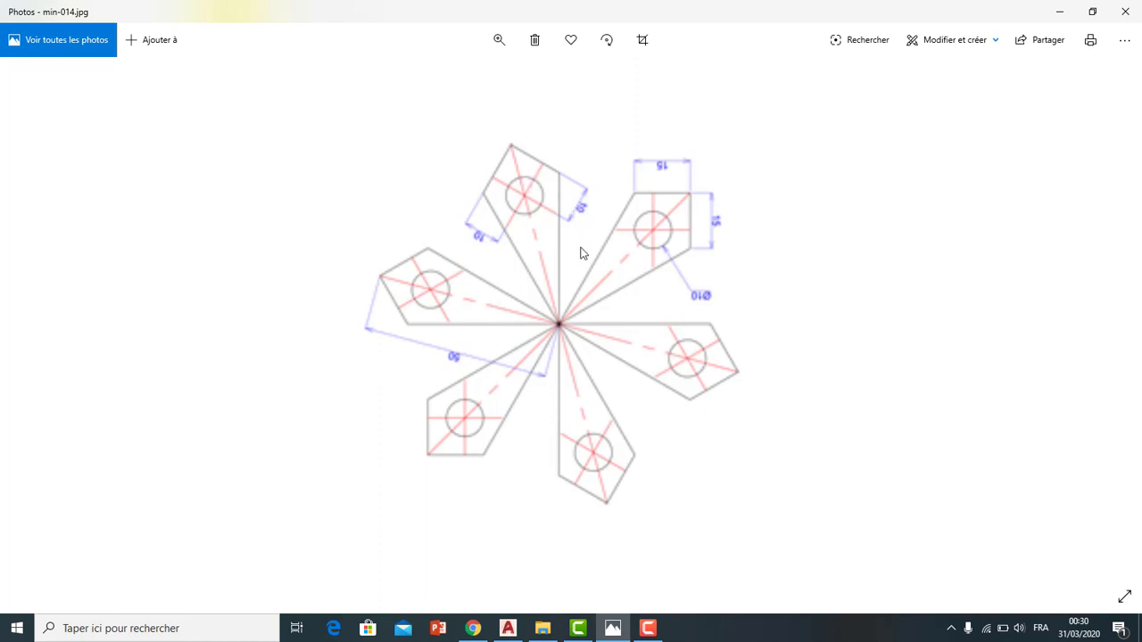
click(501, 628)
text(UNI)
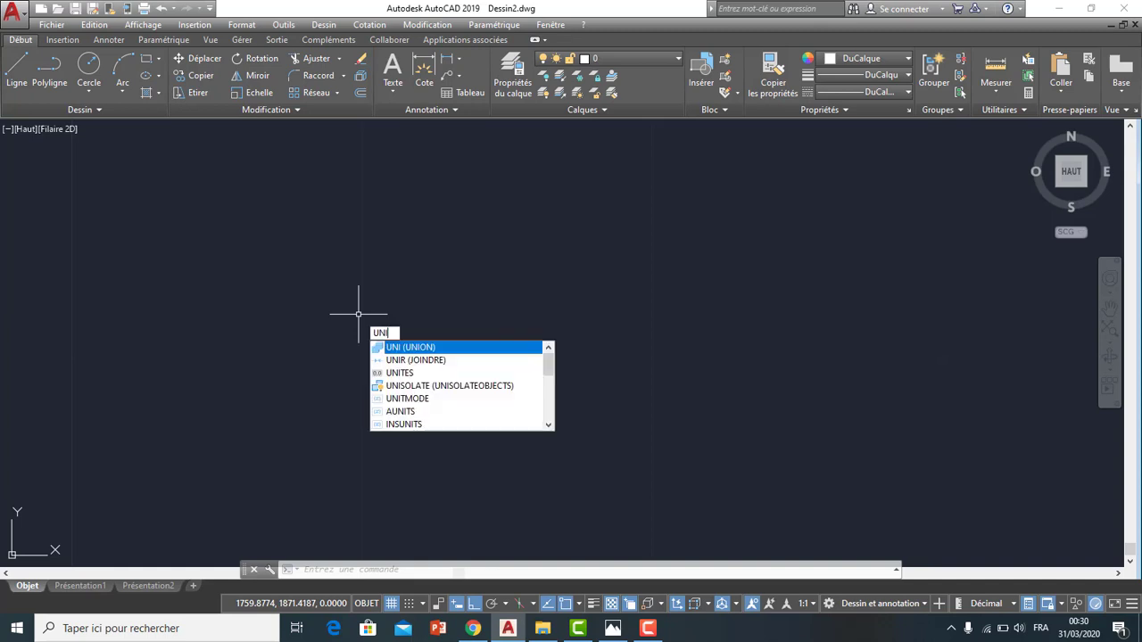
Set the Unités de dessin insertion scale to Mètres and confirm
text(t)
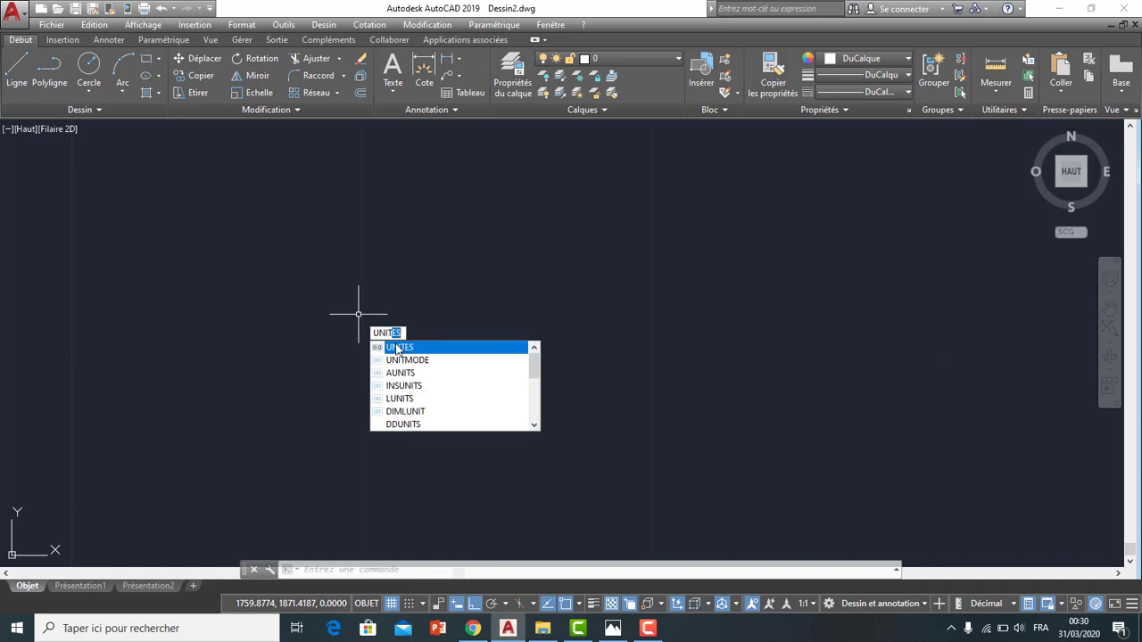
click(398, 349)
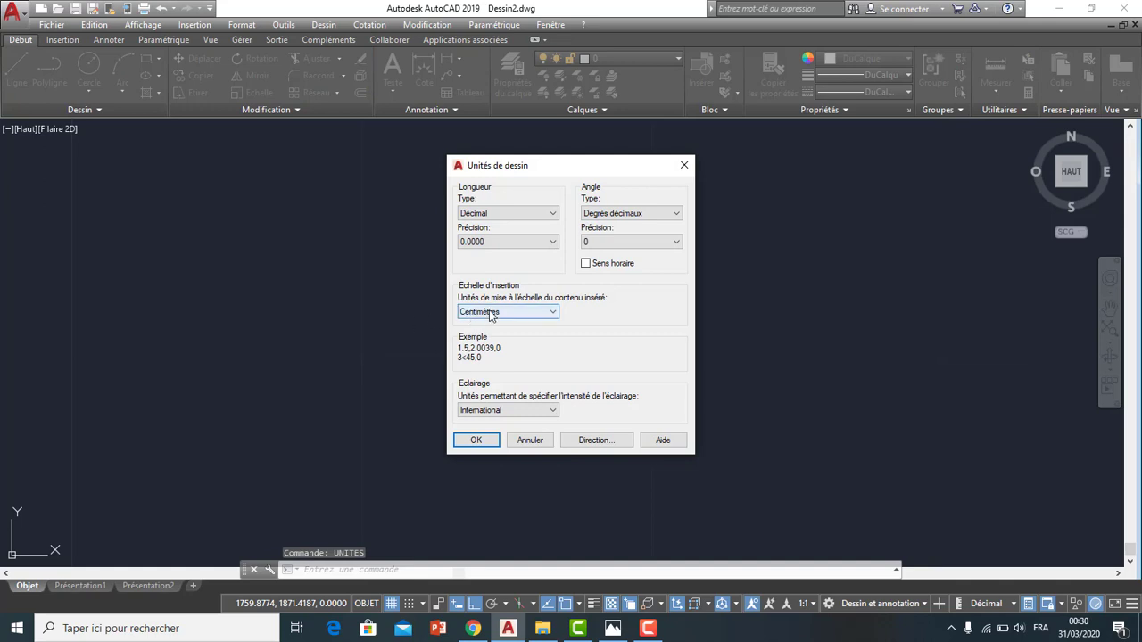
click(500, 311)
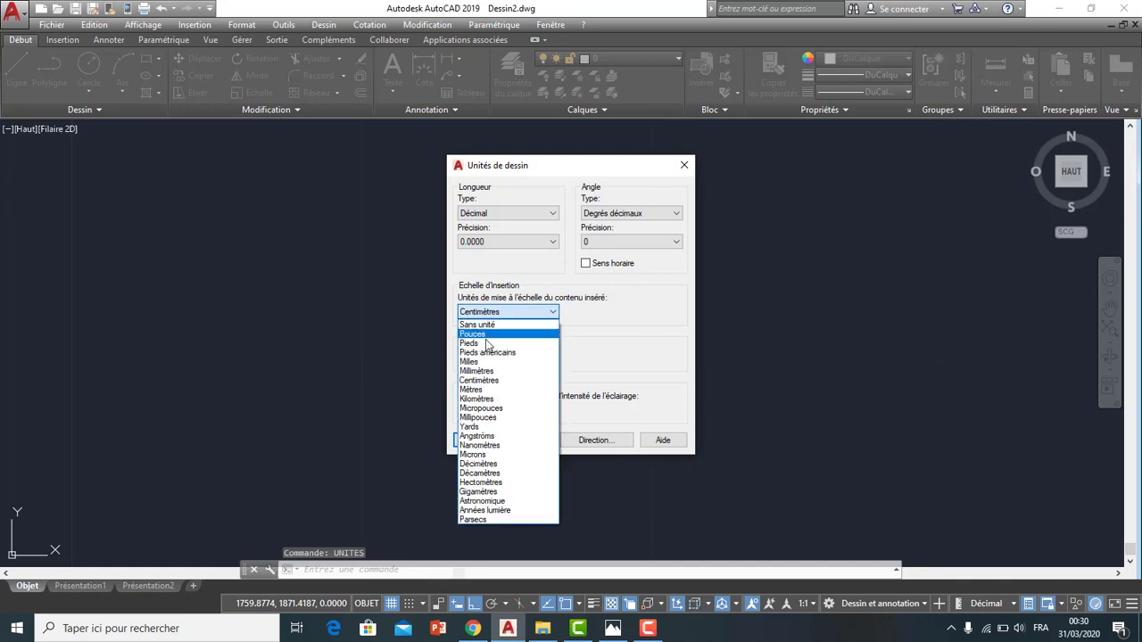
click(482, 390)
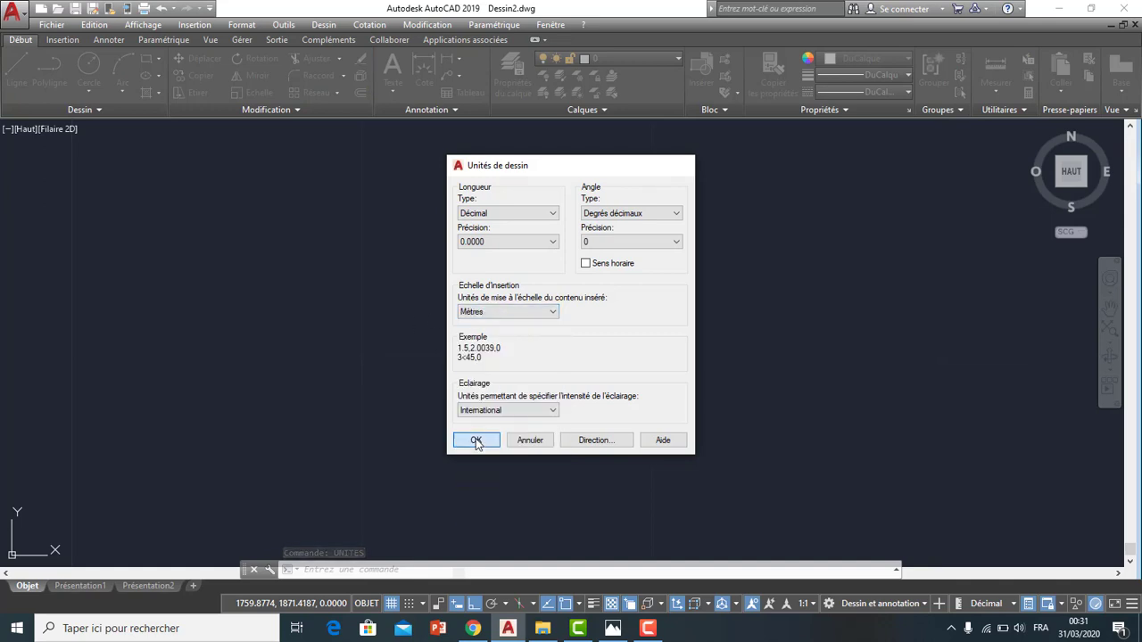
click(476, 441)
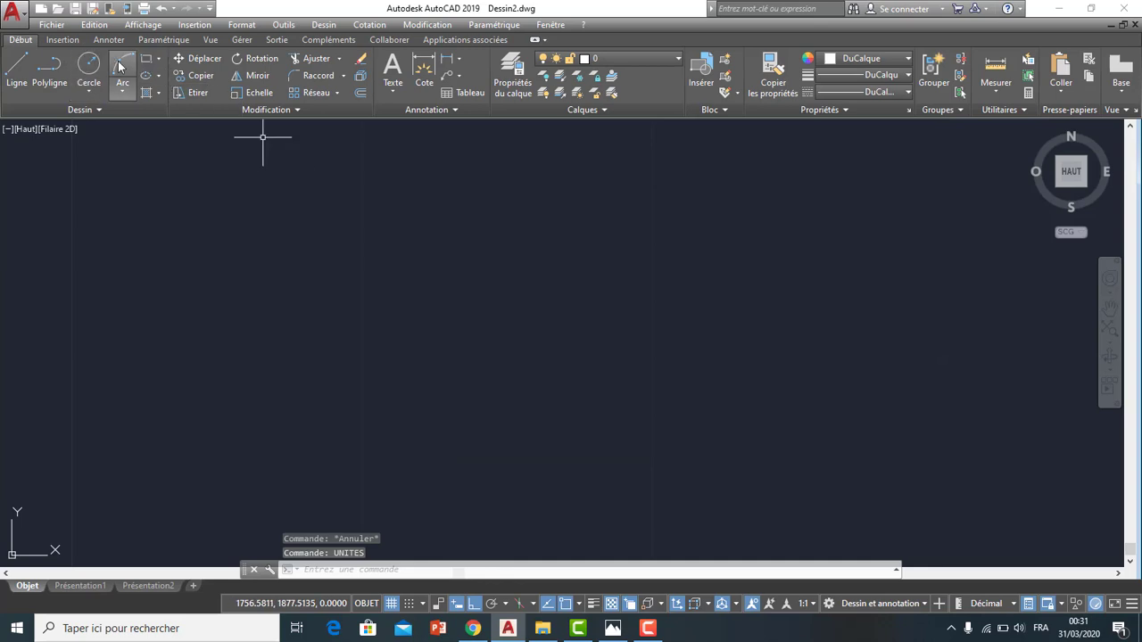
Draw a 0.20 × 0.20 square with RECTANG
click(145, 57)
click(362, 294)
text(0.2)
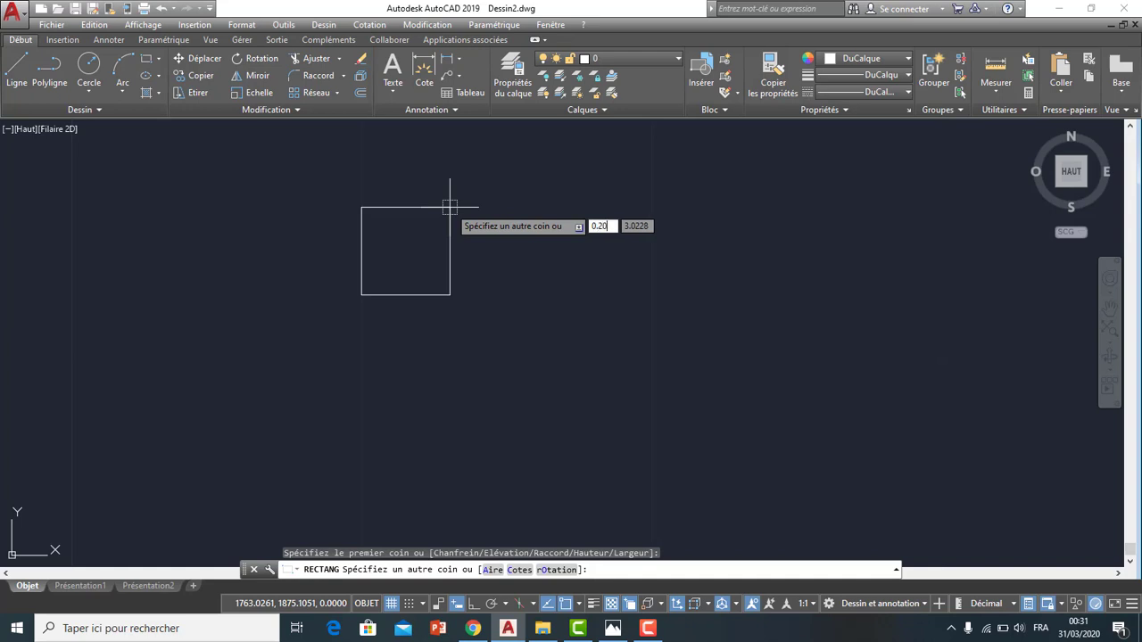
key(Tab)
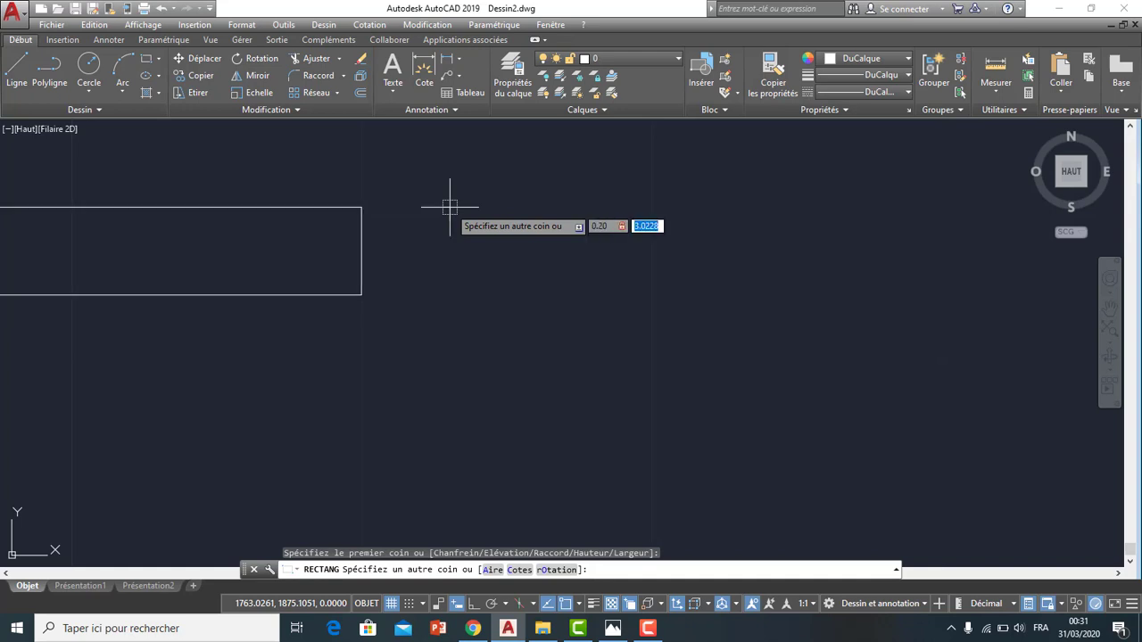
text(0.2)
key(Return)
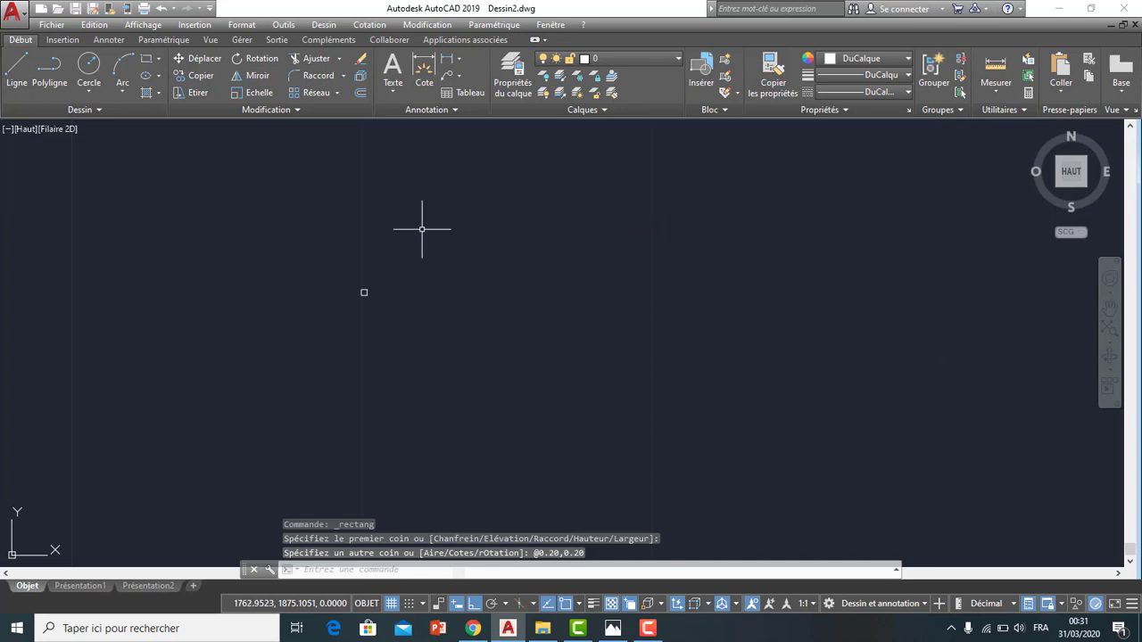
scroll(356, 312, up, 8)
scroll(395, 255, up, 4)
scroll(409, 218, up, 4)
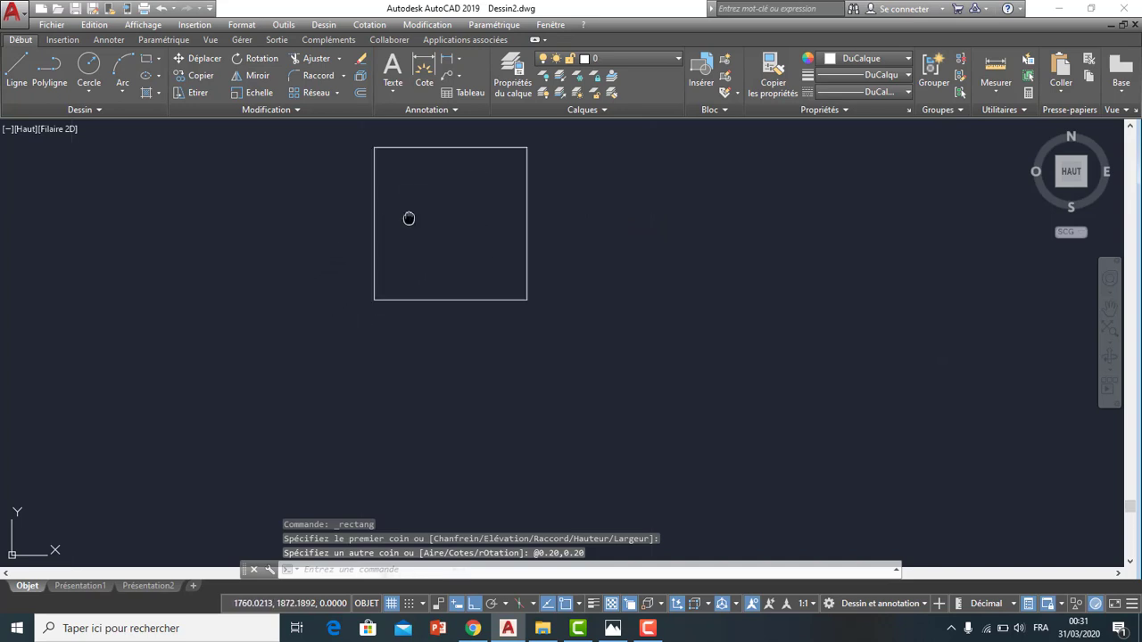
middle_drag(409, 218, 364, 296)
Rotate the square 45° about its centre into a diamond
click(507, 198)
click(355, 331)
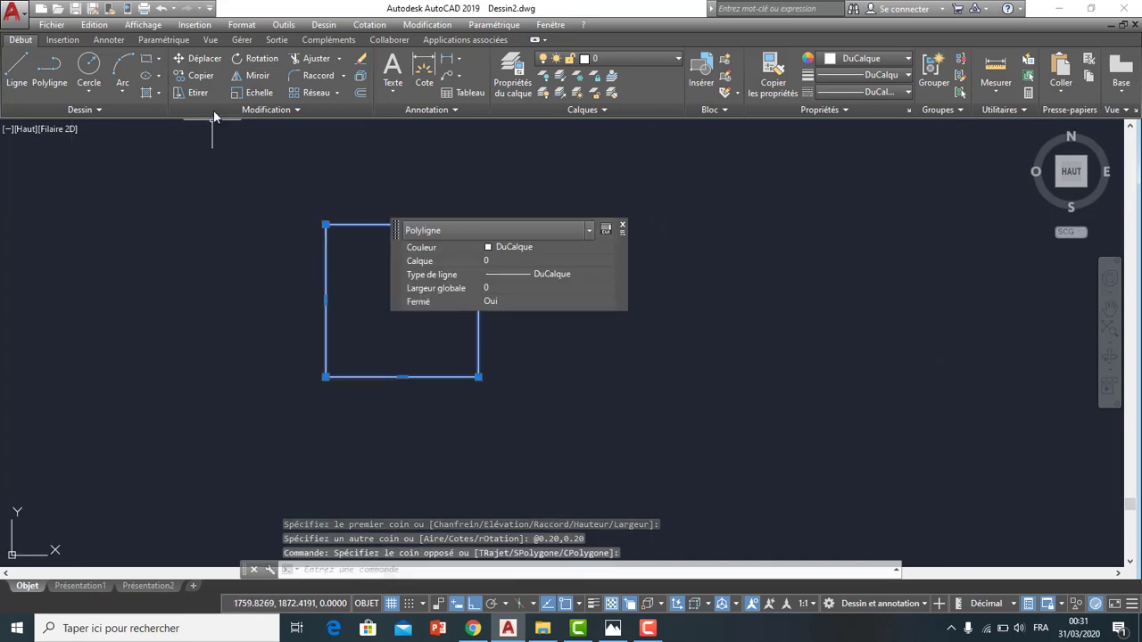
click(249, 57)
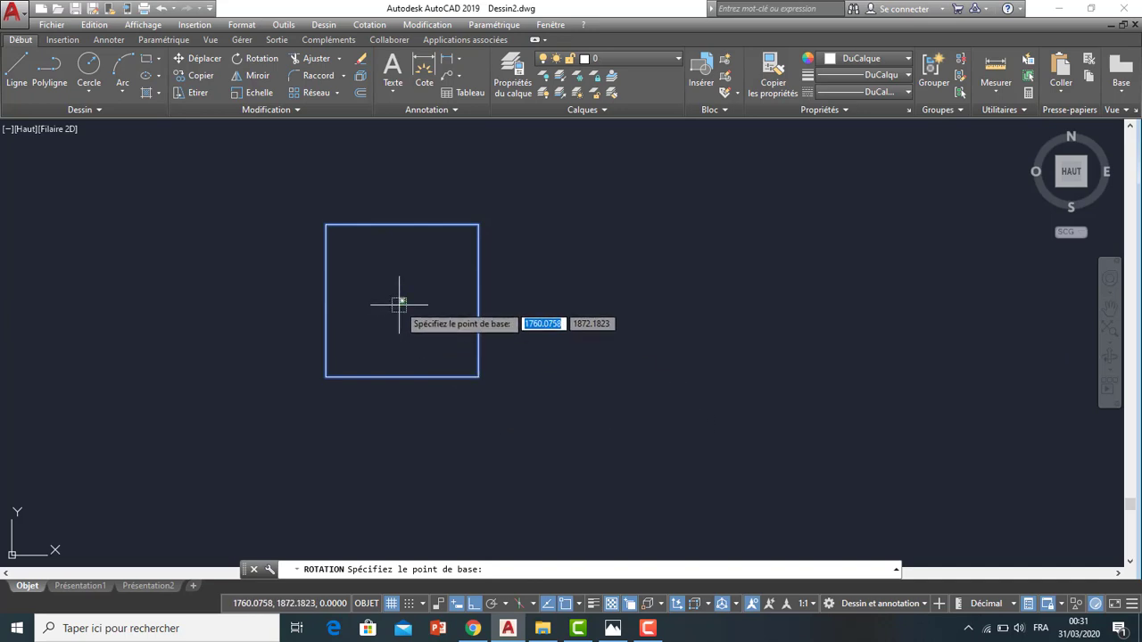
click(399, 305)
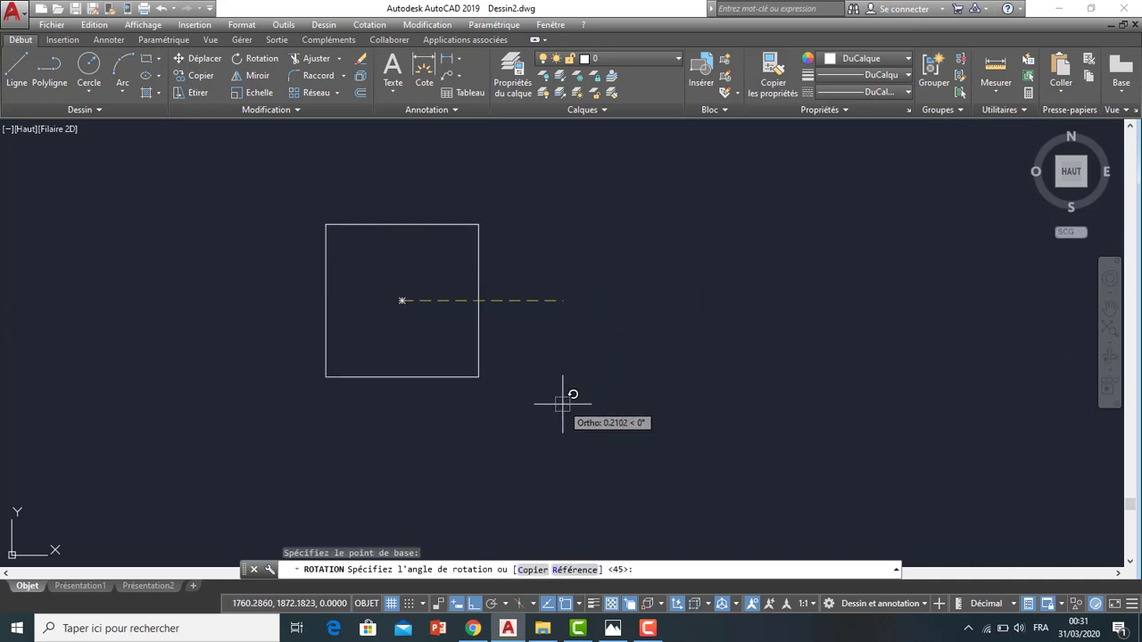
text(45)
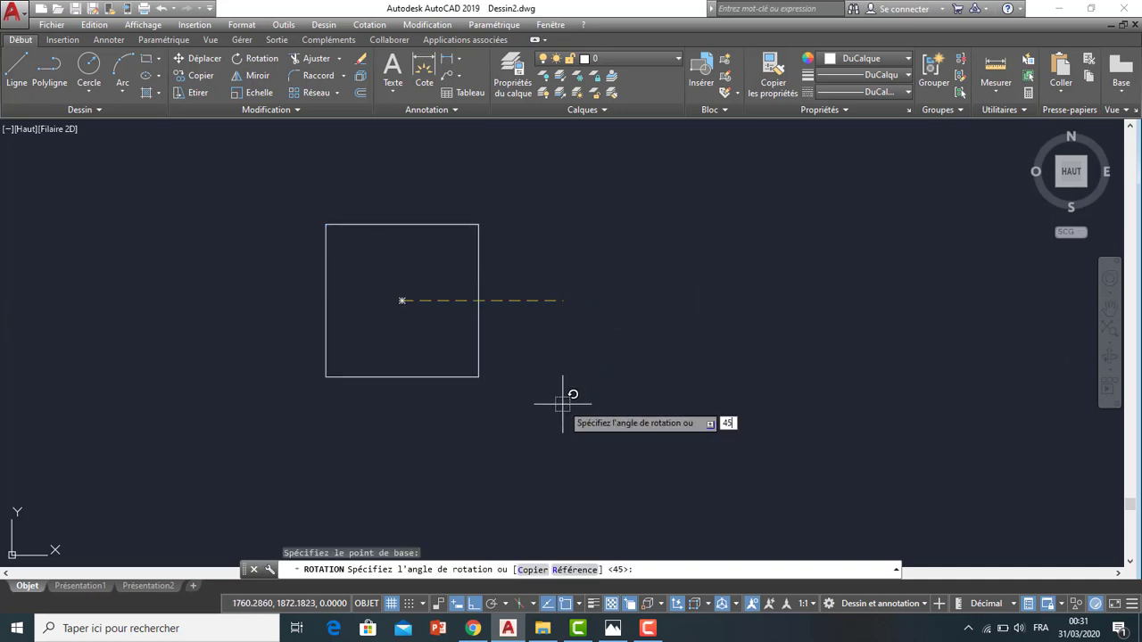
key(Return)
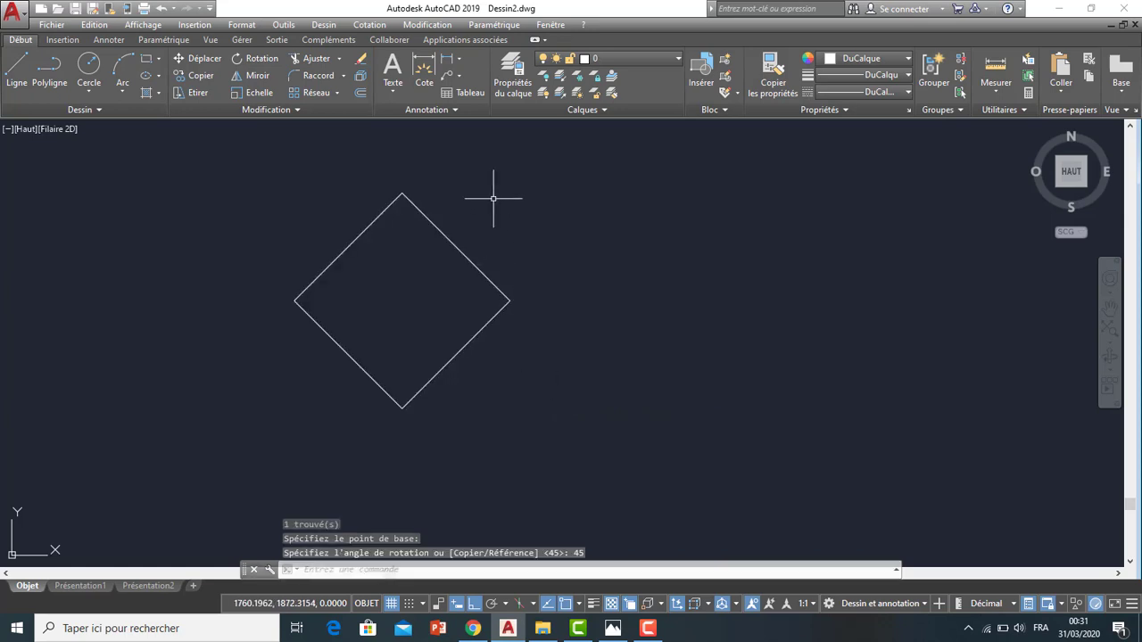
scroll(492, 191, down, 8)
scroll(523, 190, up, 2)
scroll(494, 215, up, 6)
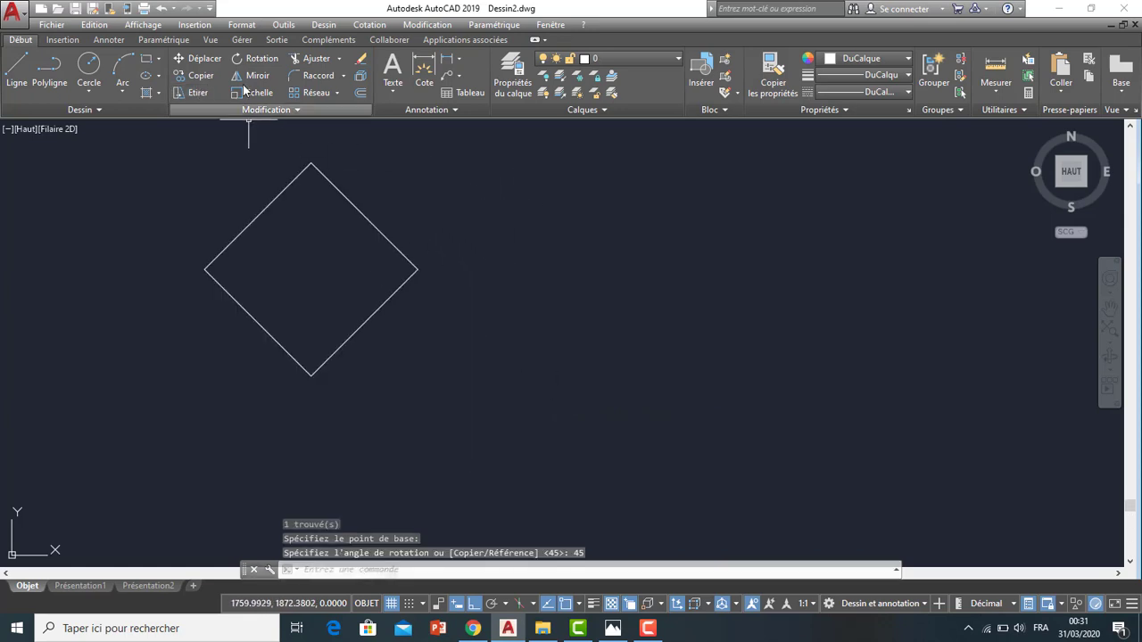
Trim away the diamond's two lower edges, leaving an upward-pointing V
click(314, 58)
key(Return)
click(259, 314)
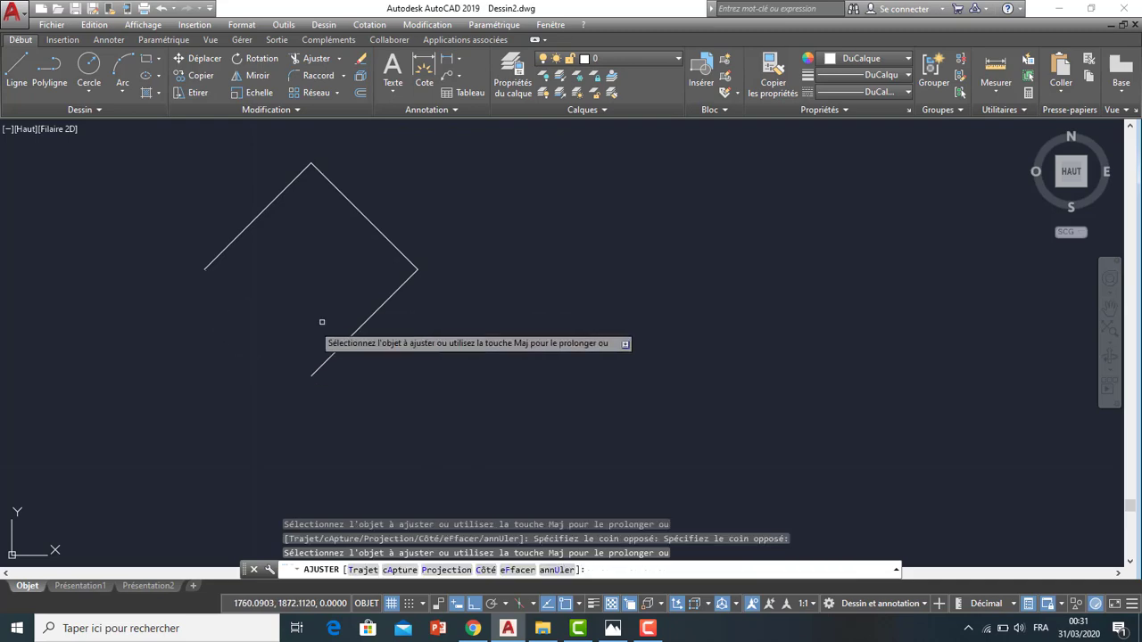
click(352, 298)
click(337, 369)
scroll(399, 285, down, 4)
scroll(347, 272, up, 2)
key(Escape)
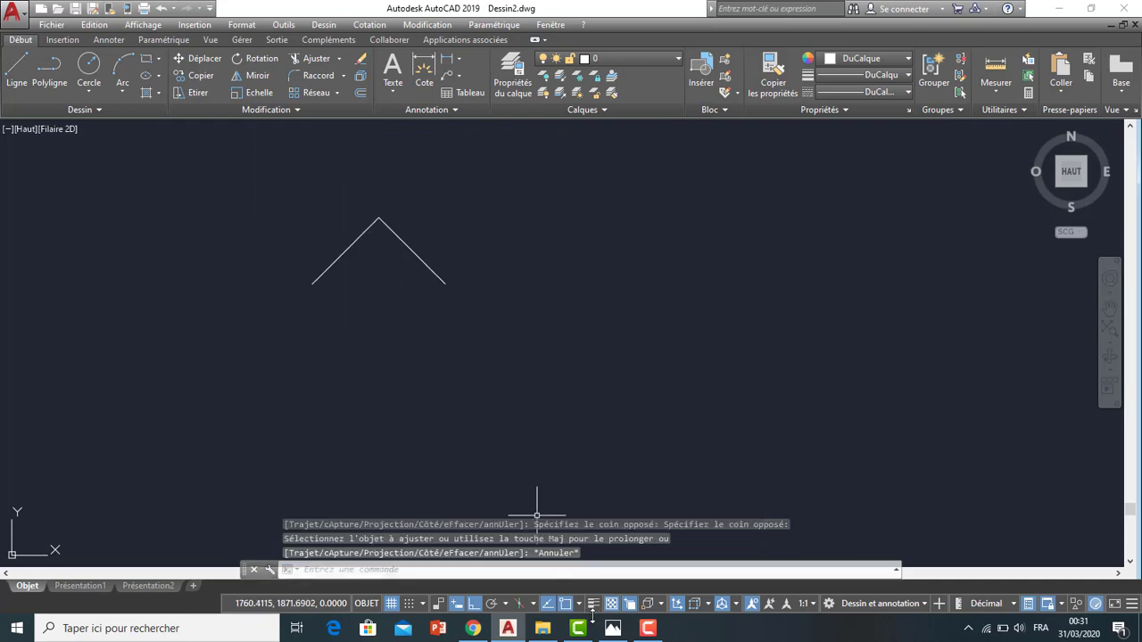
Bring min-014.jpg forward to read the arms' dimensions
click(612, 628)
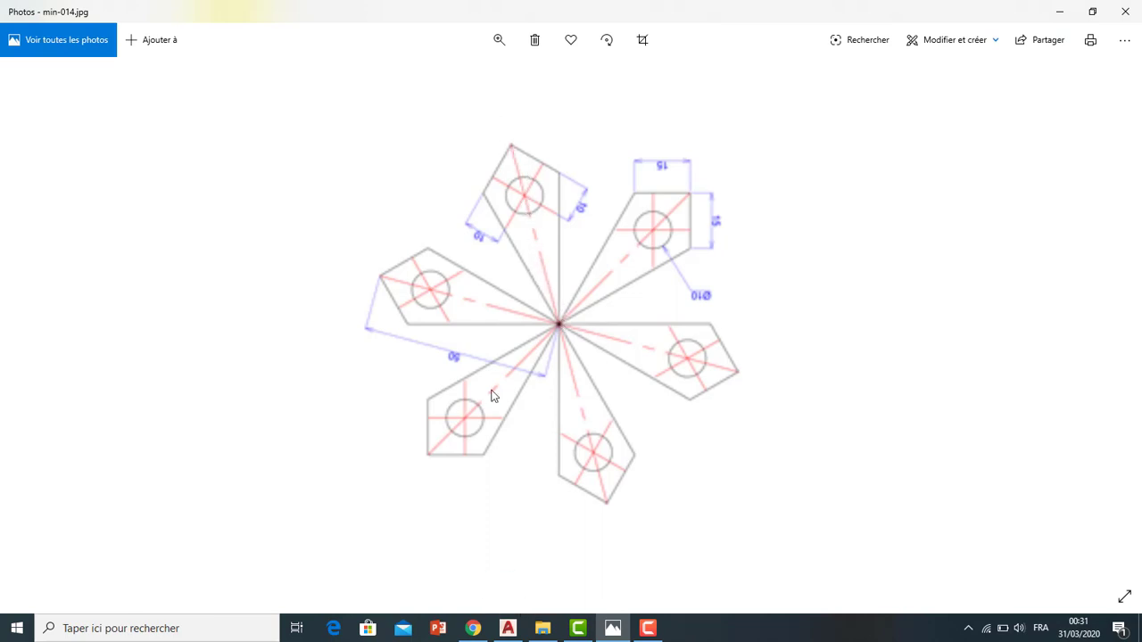
Draw a 0.5-long vertical centre line down from the V's apex
click(508, 628)
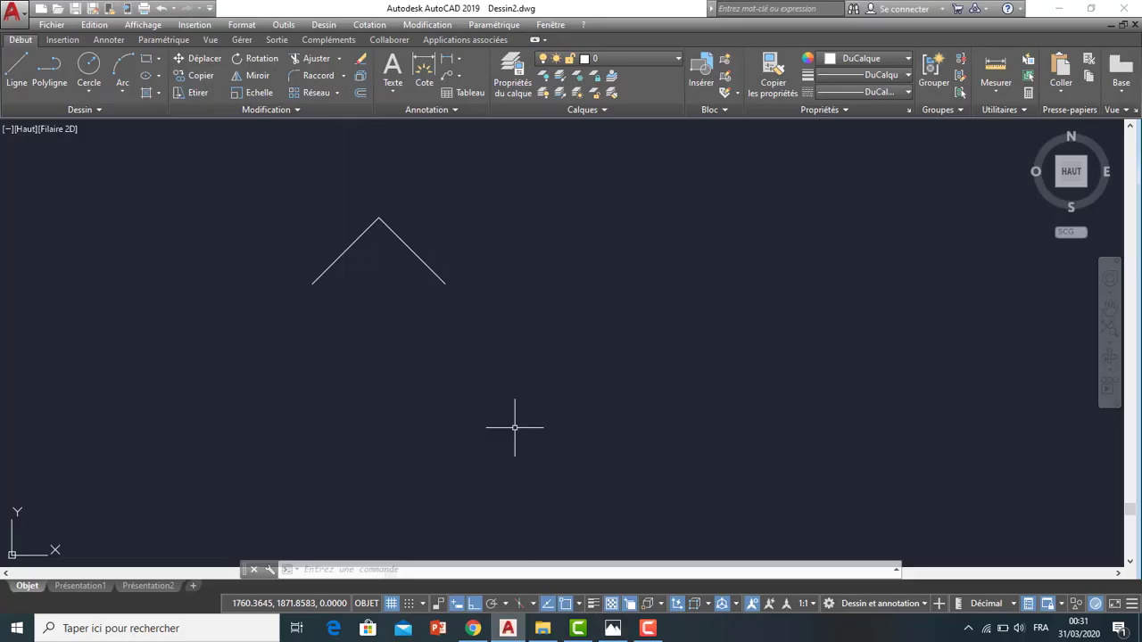
click(16, 71)
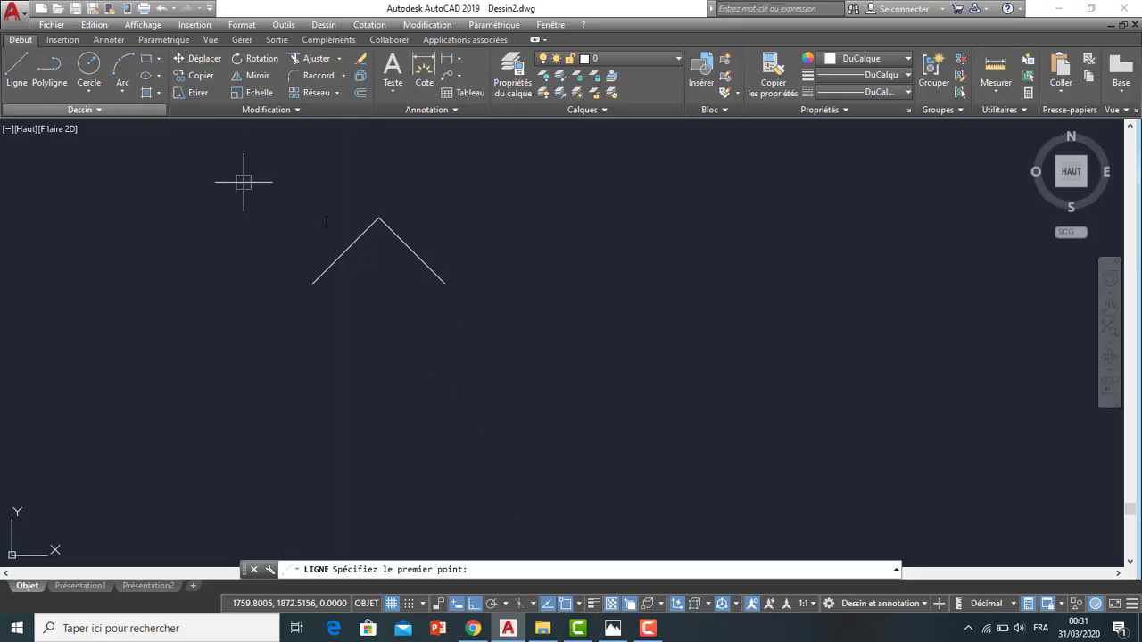
click(379, 219)
scroll(374, 381, down, 2)
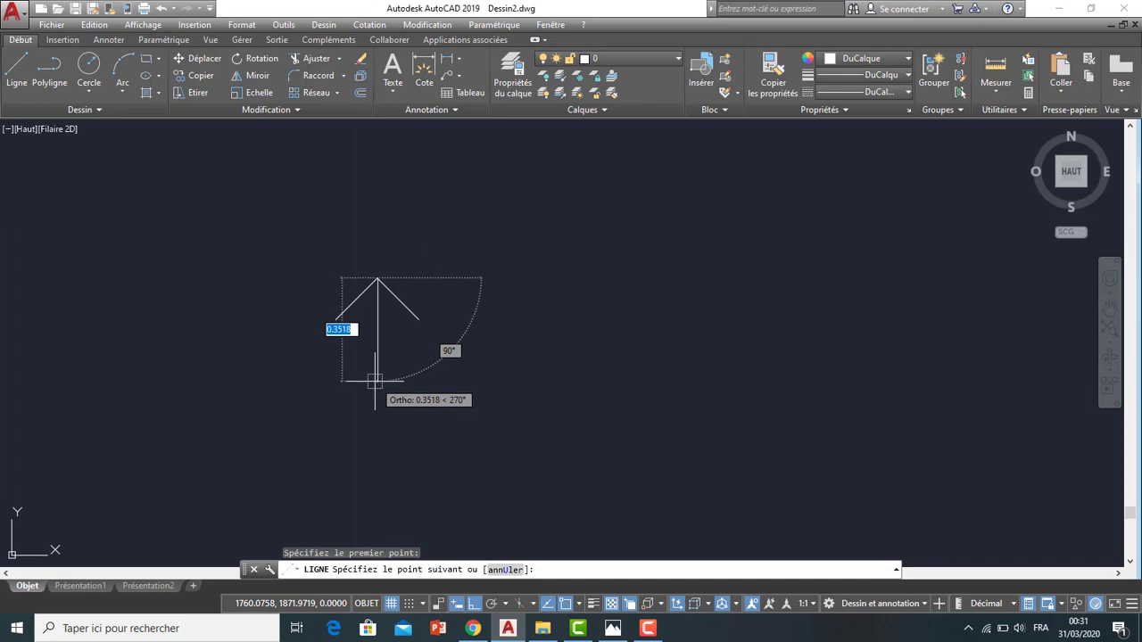
text(0)
key(Return)
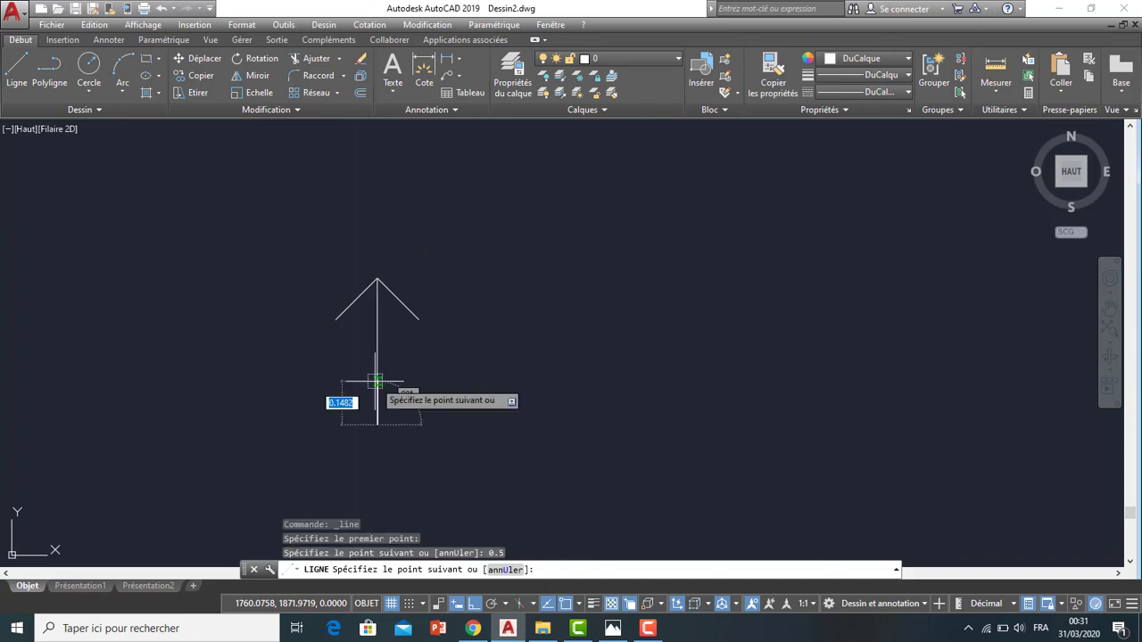
scroll(392, 357, down, 1)
scroll(407, 369, up, 2)
scroll(406, 367, up, 1)
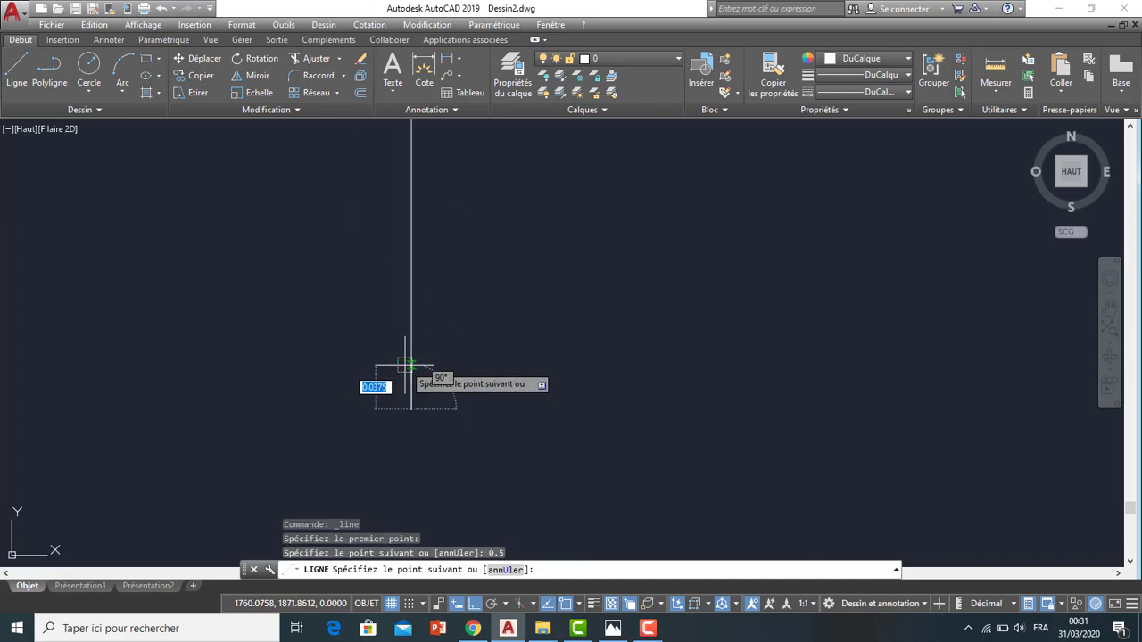
key(Escape)
scroll(407, 365, down, 1)
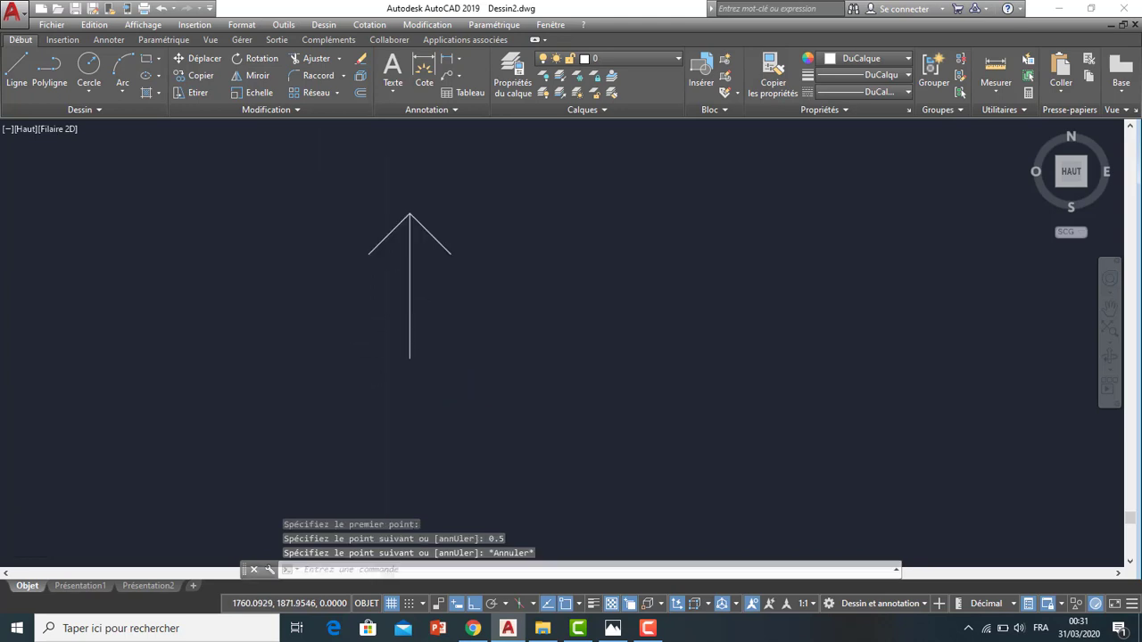
scroll(390, 293, up, 1)
Join both ends of the V to the centre line's bottom, closing the kite
key(Return)
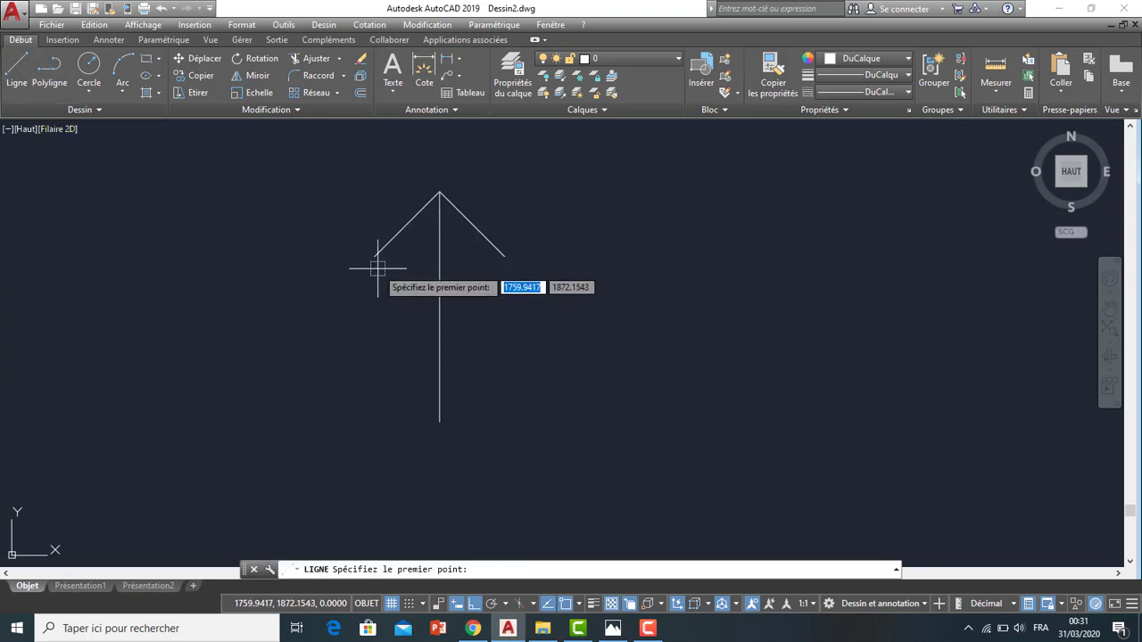
click(374, 257)
click(440, 421)
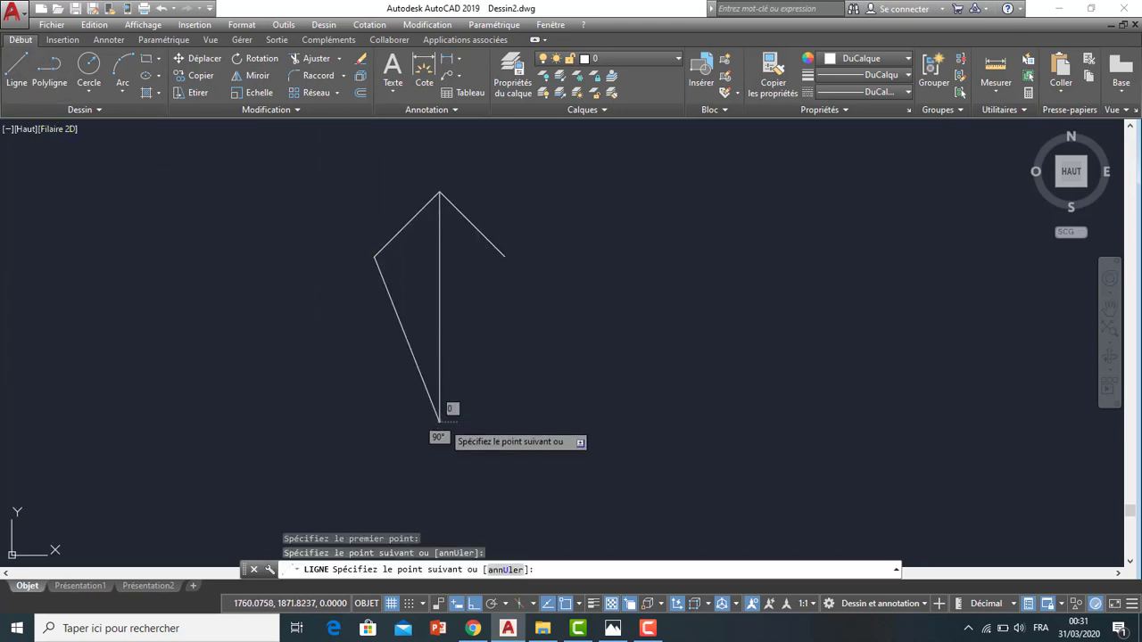
key(Escape)
click(16, 71)
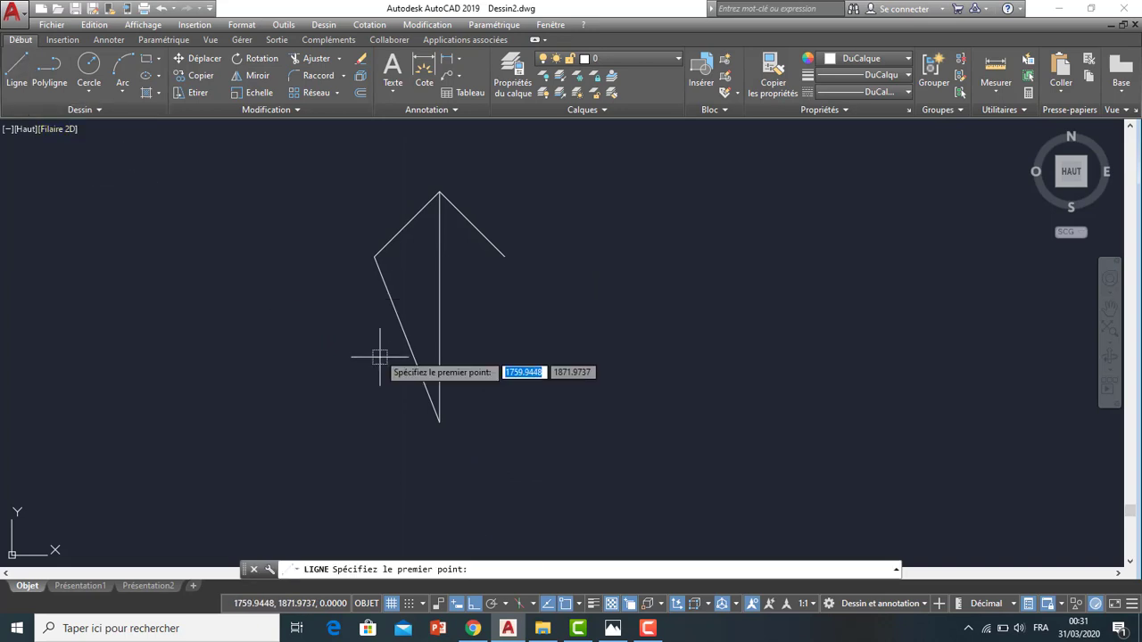
click(439, 421)
click(504, 256)
key(Escape)
middle_drag(484, 219, 509, 247)
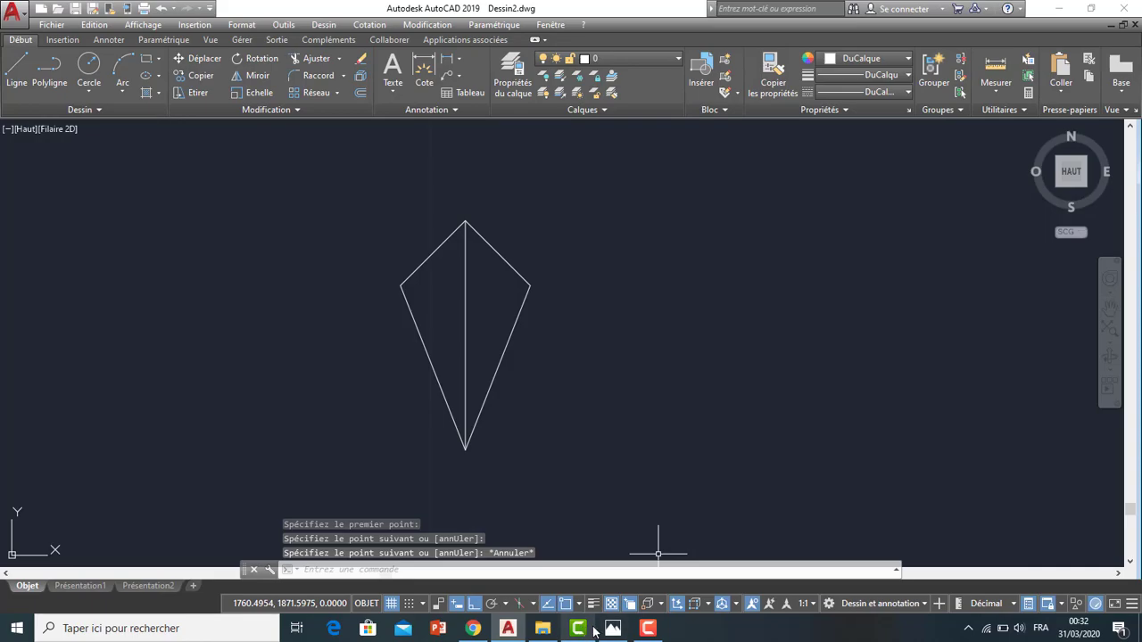
click(612, 628)
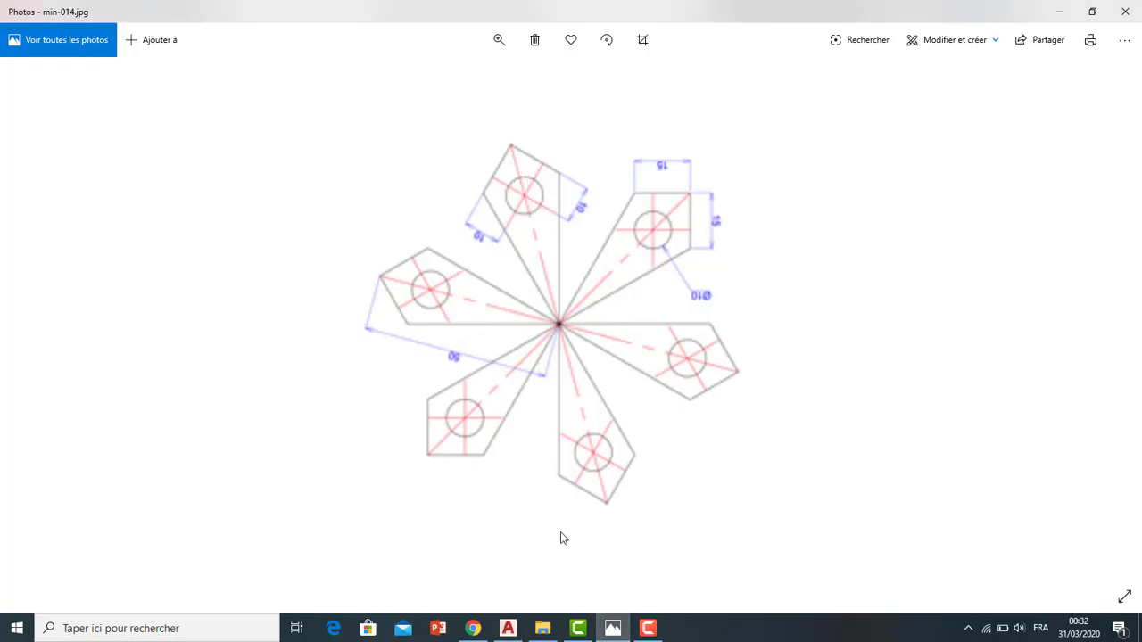
Draw an angled 0.05 segment from the kite's left vertex, undoing the mistaken first attempt
click(507, 627)
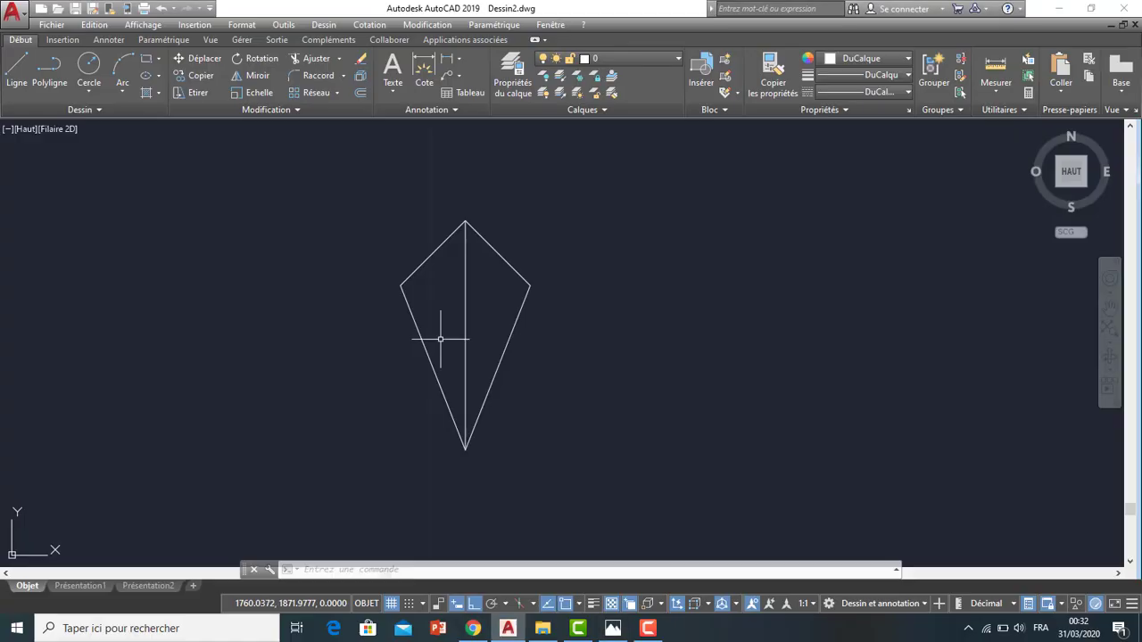
scroll(403, 212, up, 3)
scroll(454, 255, down, 3)
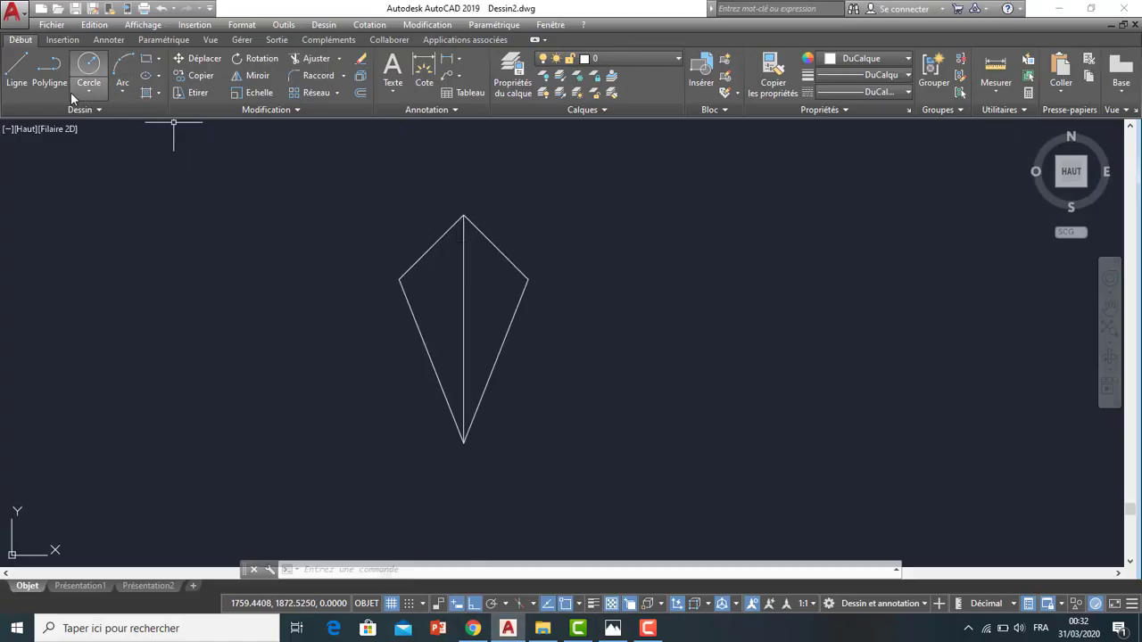
click(11, 79)
scroll(446, 312, up, 2)
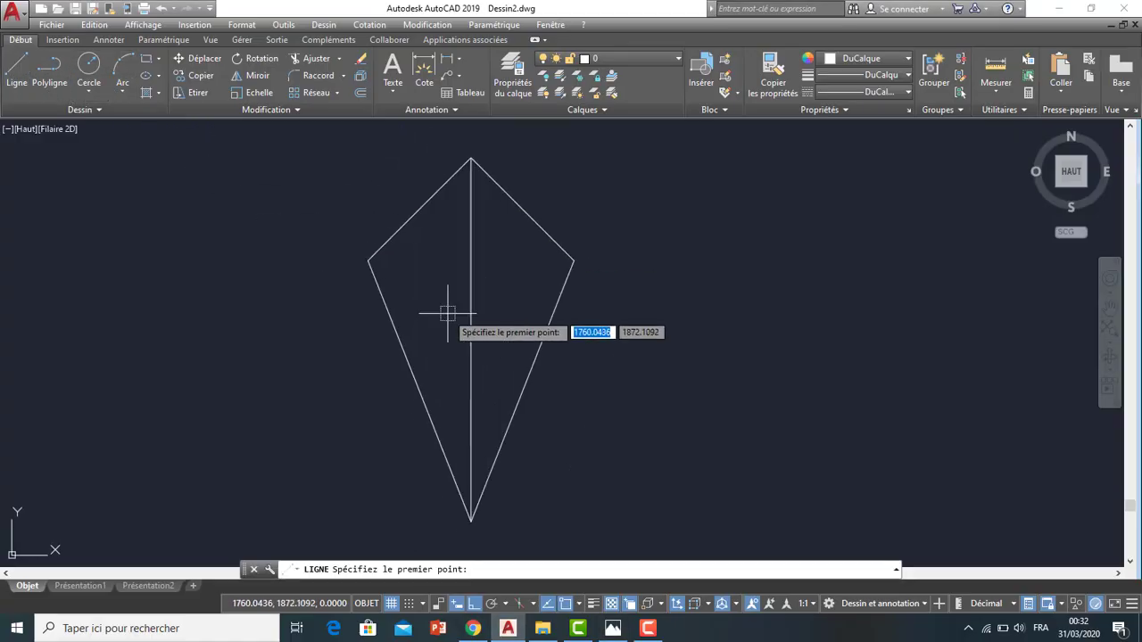
click(370, 258)
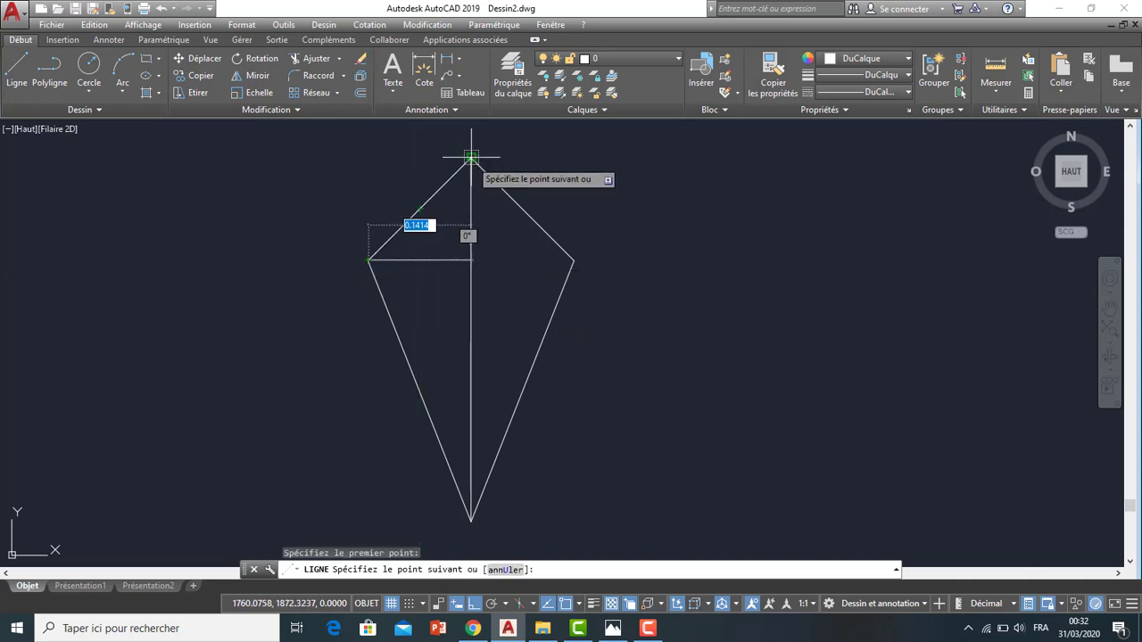
text(0.5)
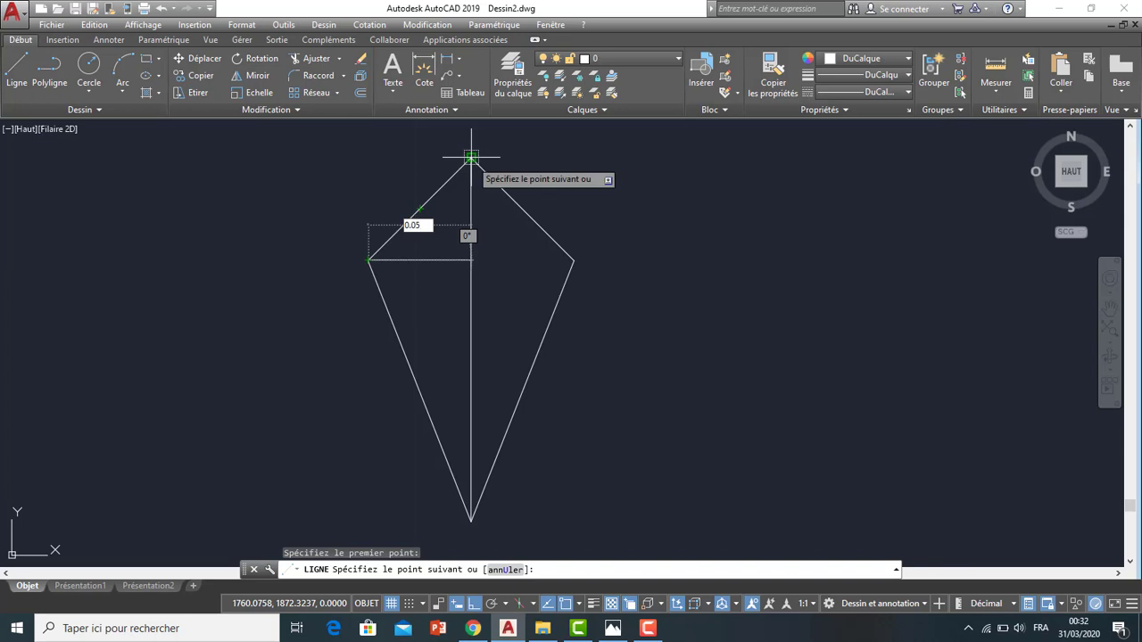
key(Return)
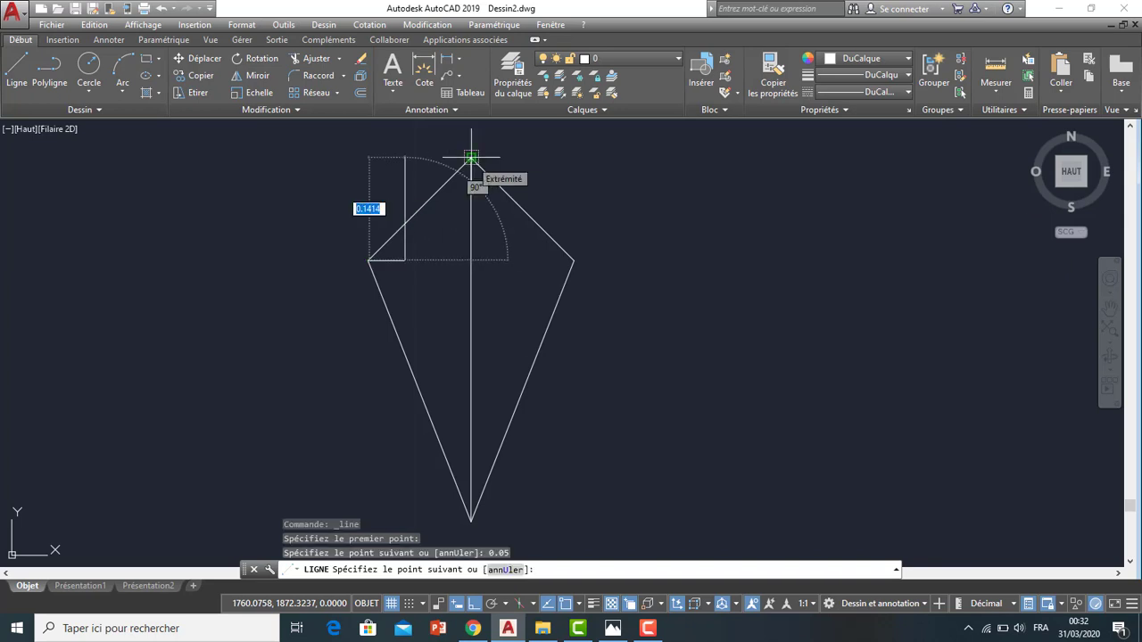
key(ctrl+z)
scroll(472, 153, up, 2)
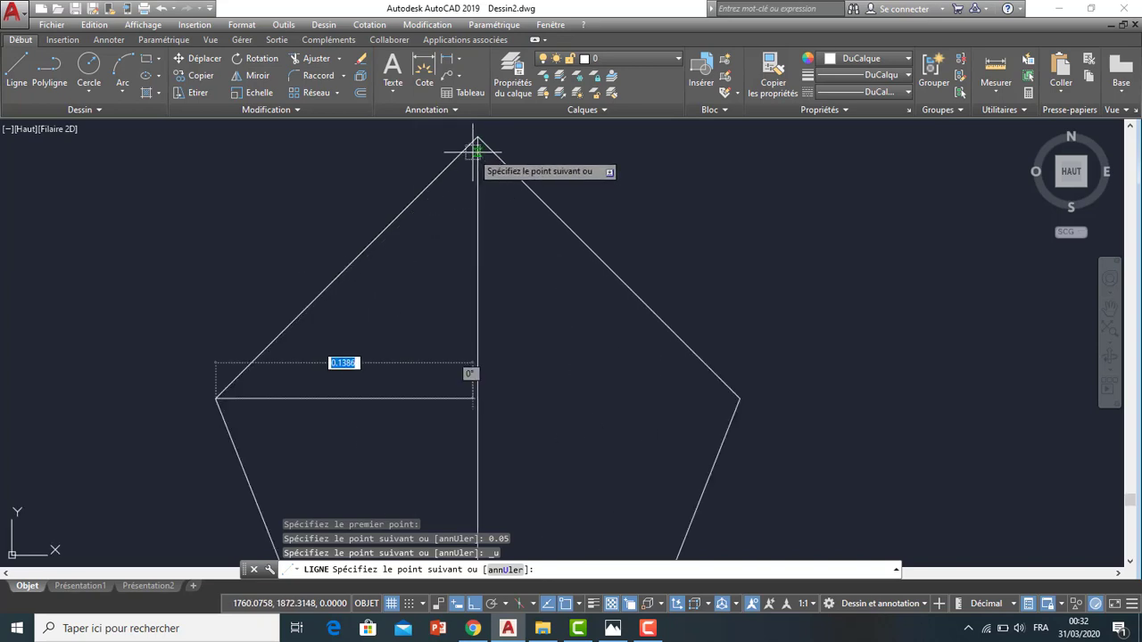
key(F8)
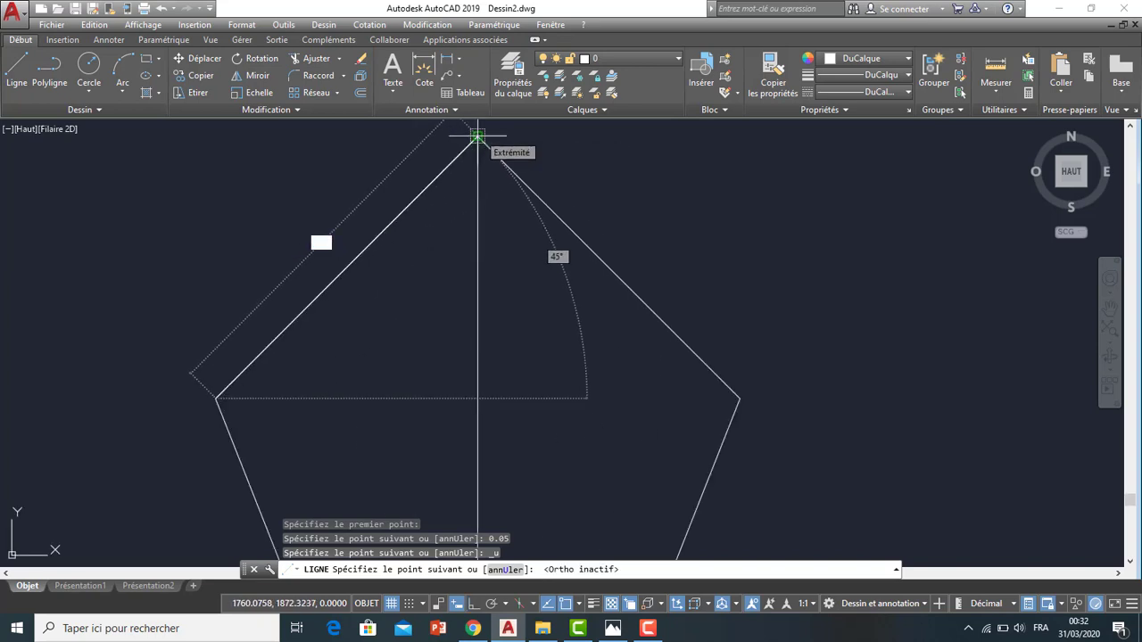
text(5)
key(Return)
key(Escape)
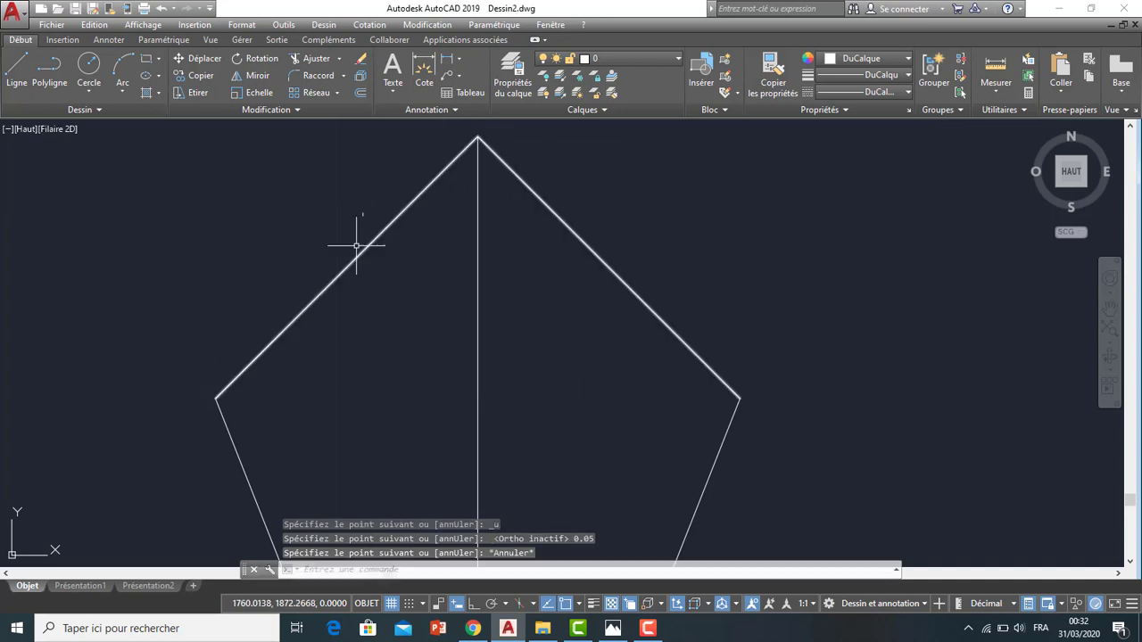
scroll(352, 245, down, 4)
click(317, 287)
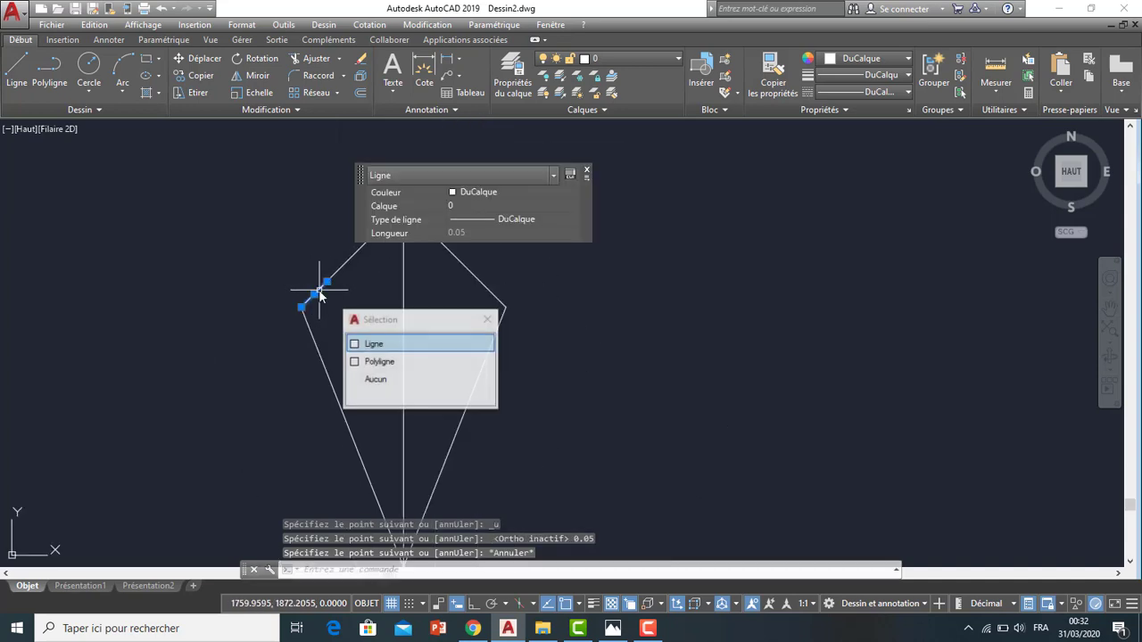
key(Escape)
Draw a 0.05 segment from the kite's right vertex and compare with the reference
scroll(374, 298, up, 1)
scroll(319, 306, up, 1)
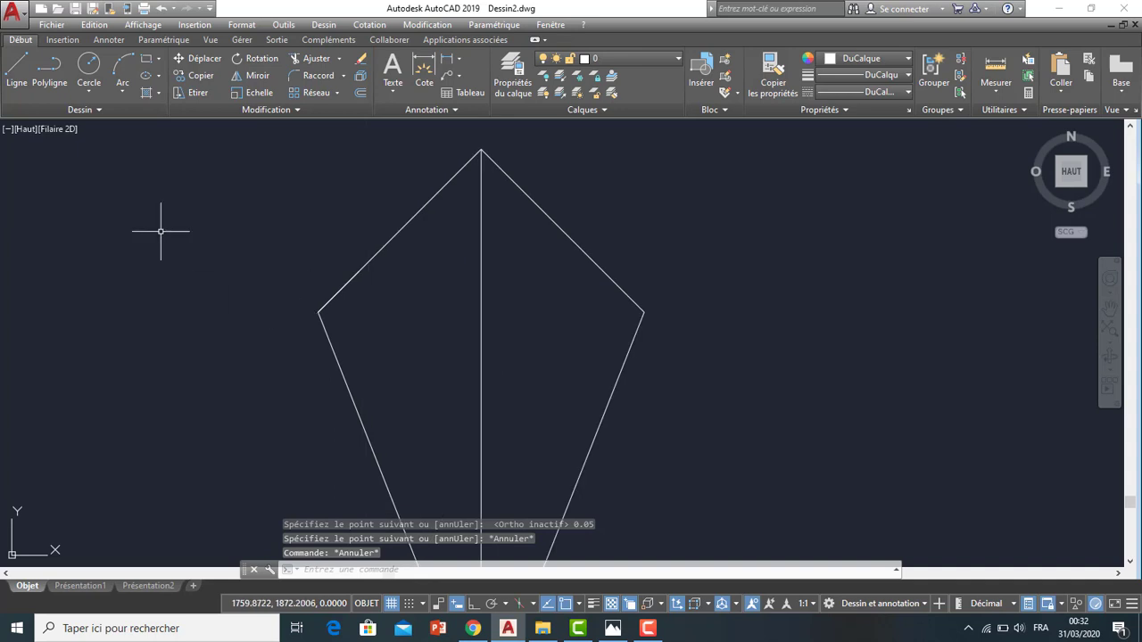
click(18, 59)
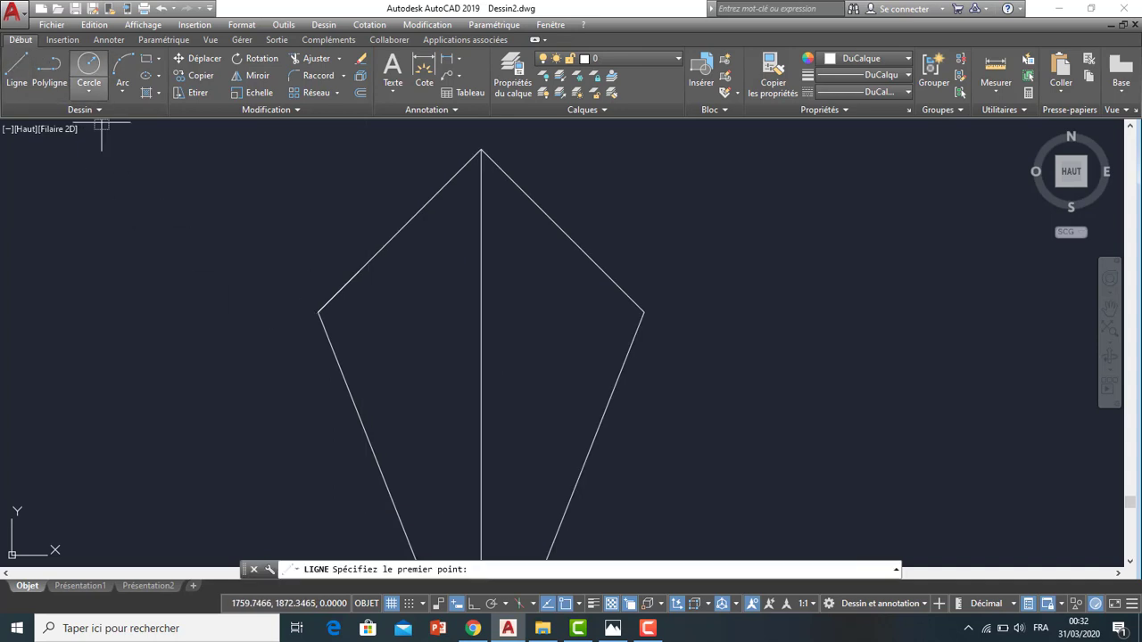
click(644, 312)
scroll(655, 268, down, 5)
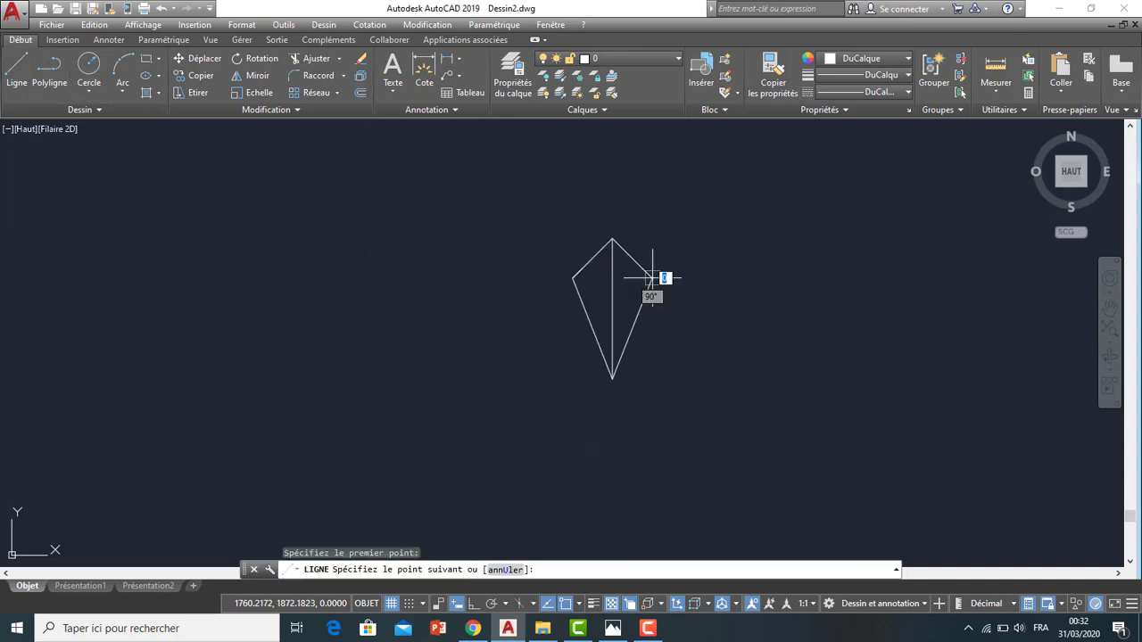
scroll(612, 379, up, 3)
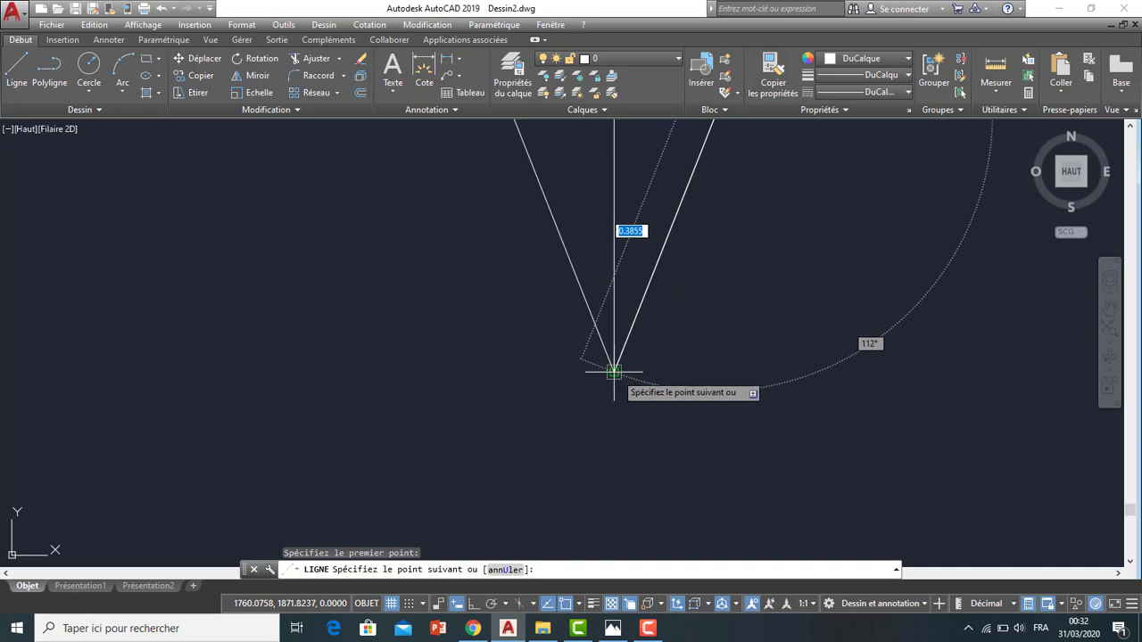
text(0.0)
key(Return)
key(Escape)
scroll(612, 369, down, 3)
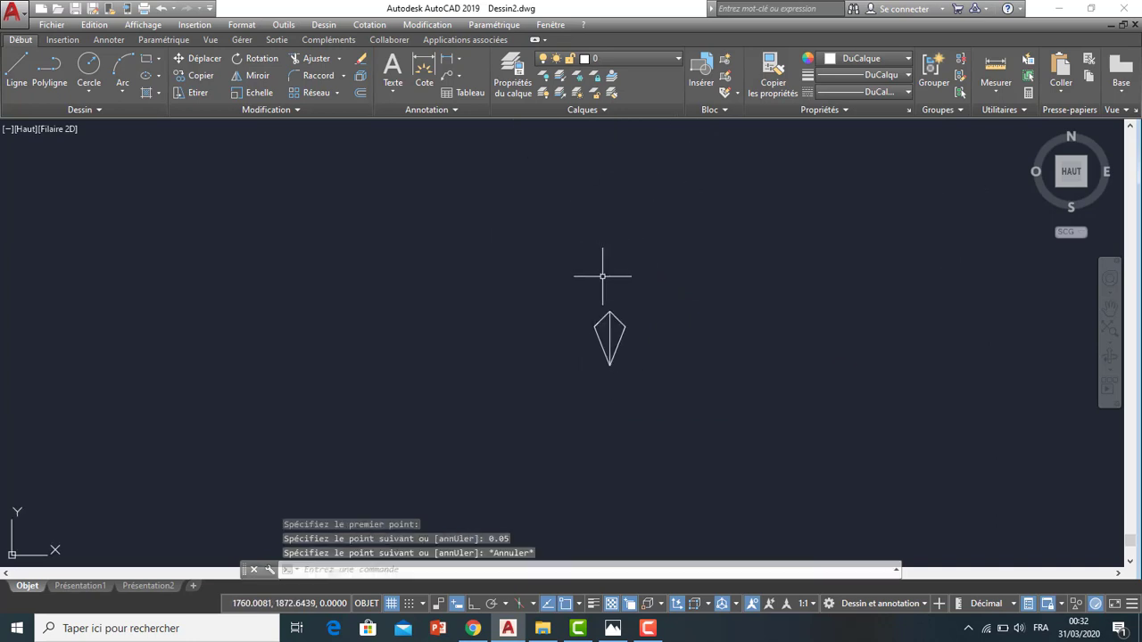
scroll(601, 273, up, 3)
middle_drag(628, 420, 586, 293)
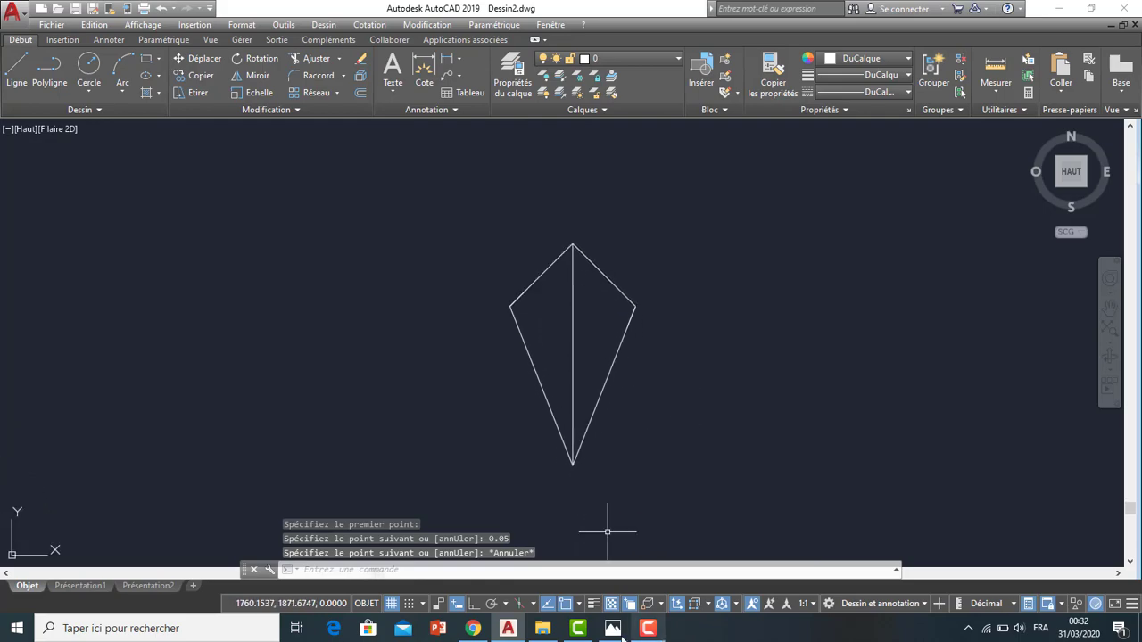
click(613, 628)
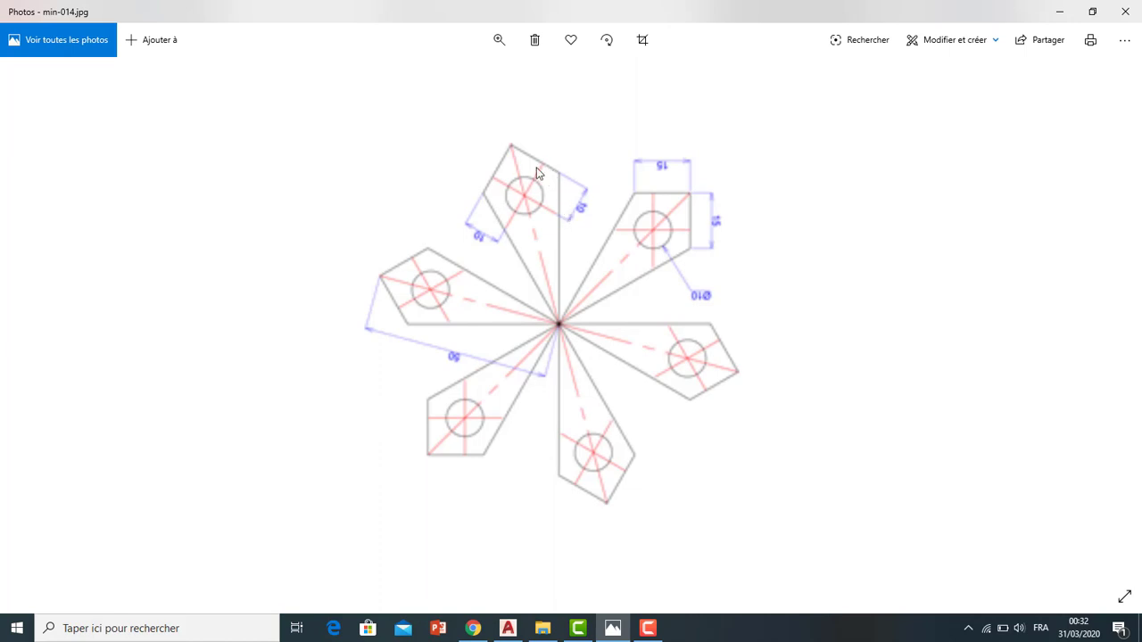
click(509, 628)
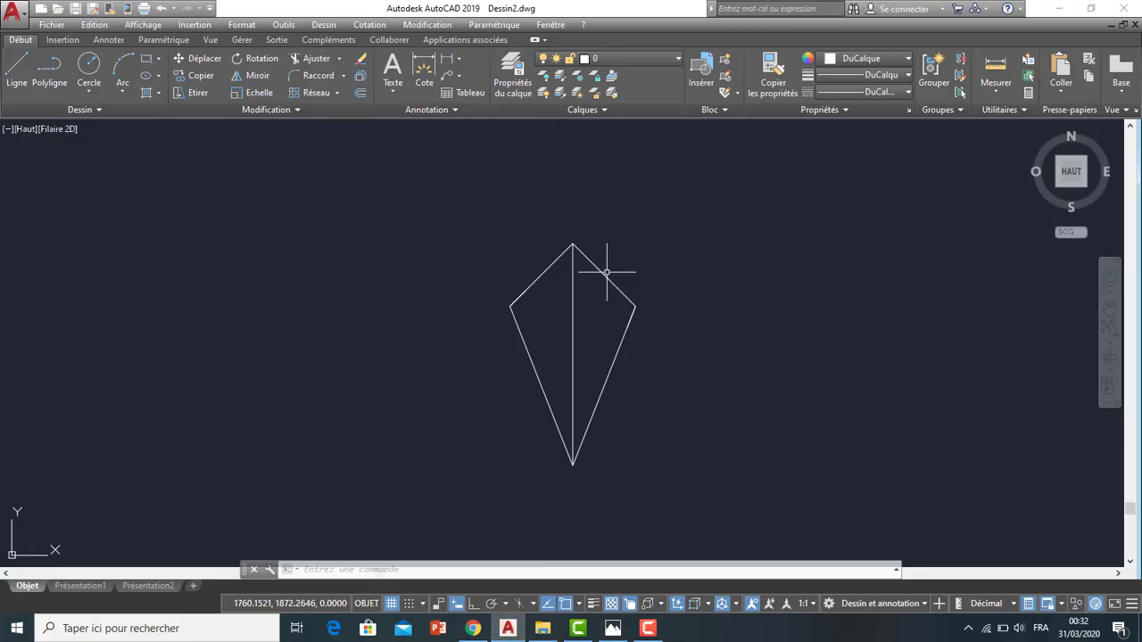
Draw short 0.05 segments from the kite's top and left vertices
scroll(611, 282, up, 3)
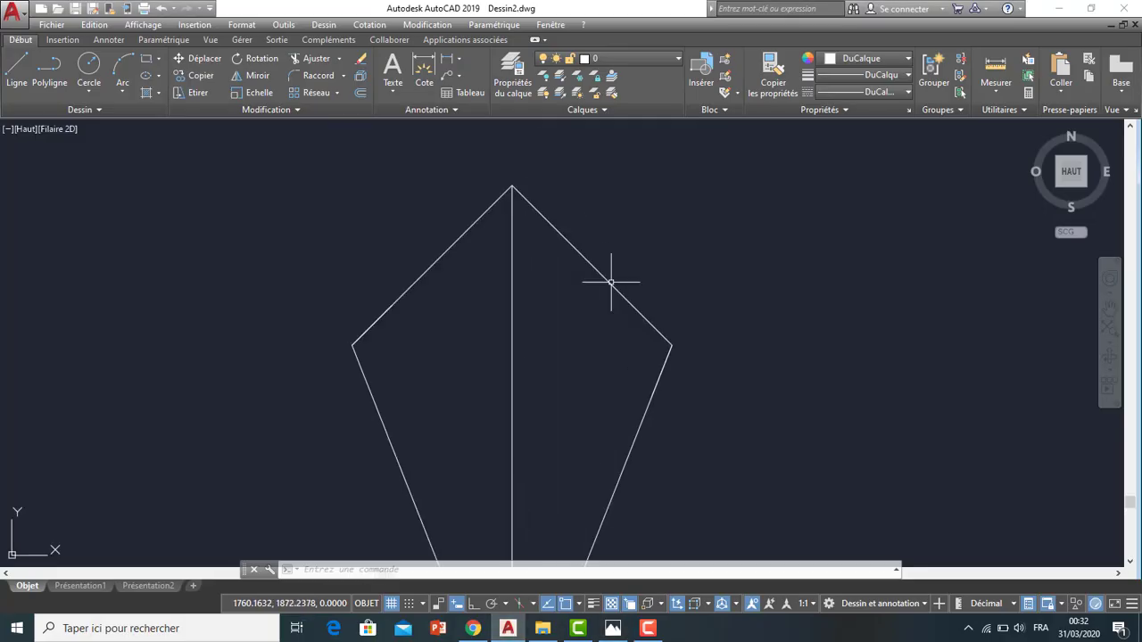
click(16, 68)
click(671, 344)
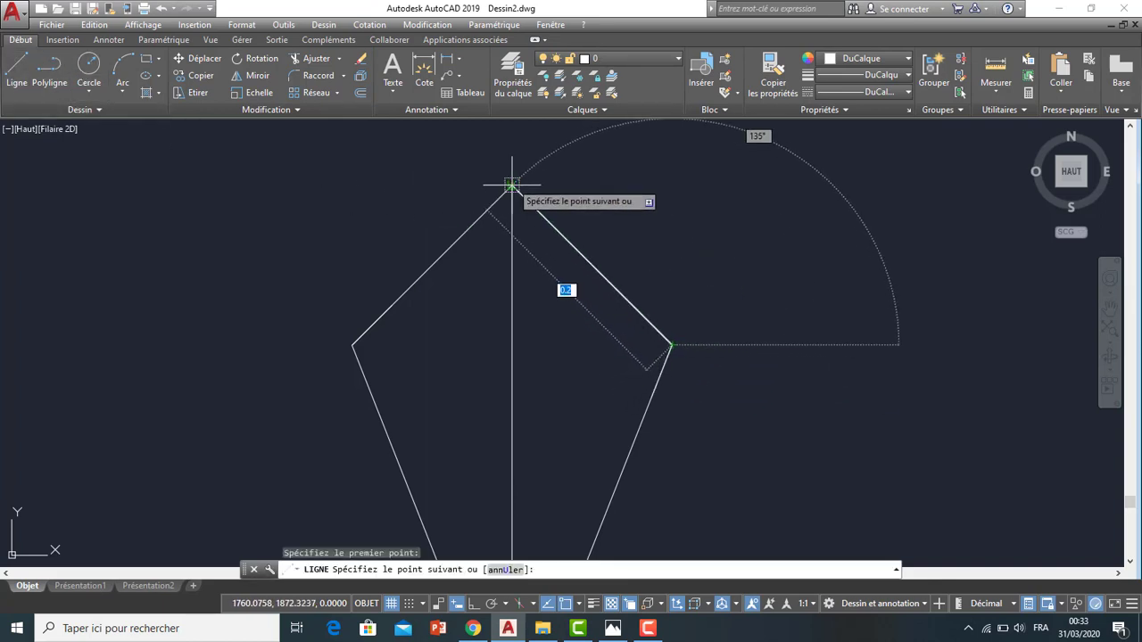
text(0.)
key(Return)
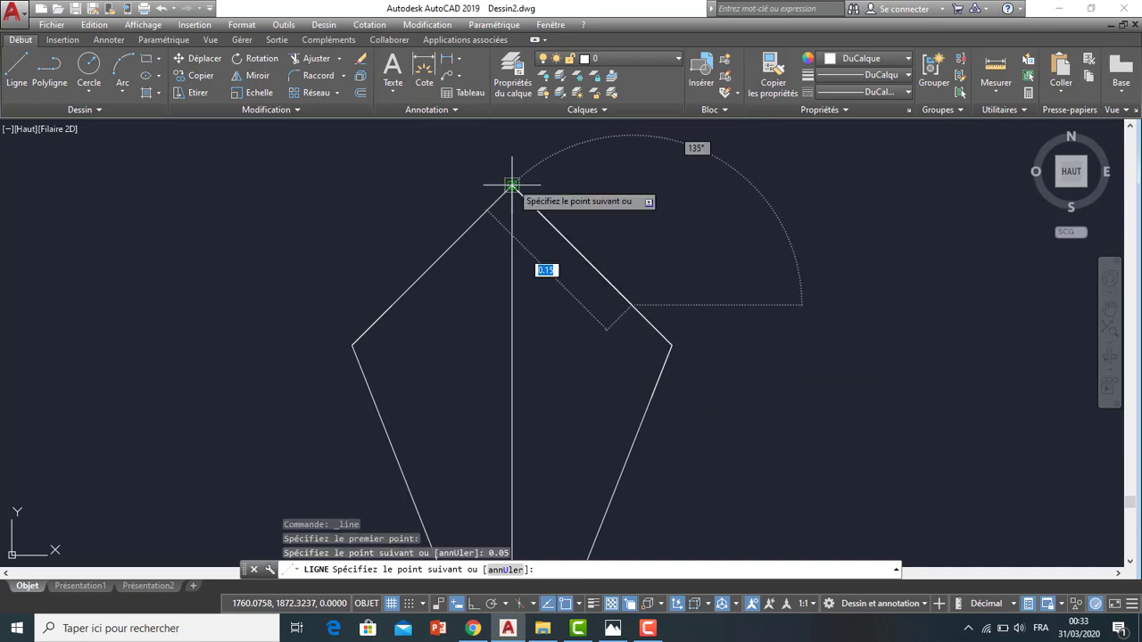
key(Escape)
click(16, 85)
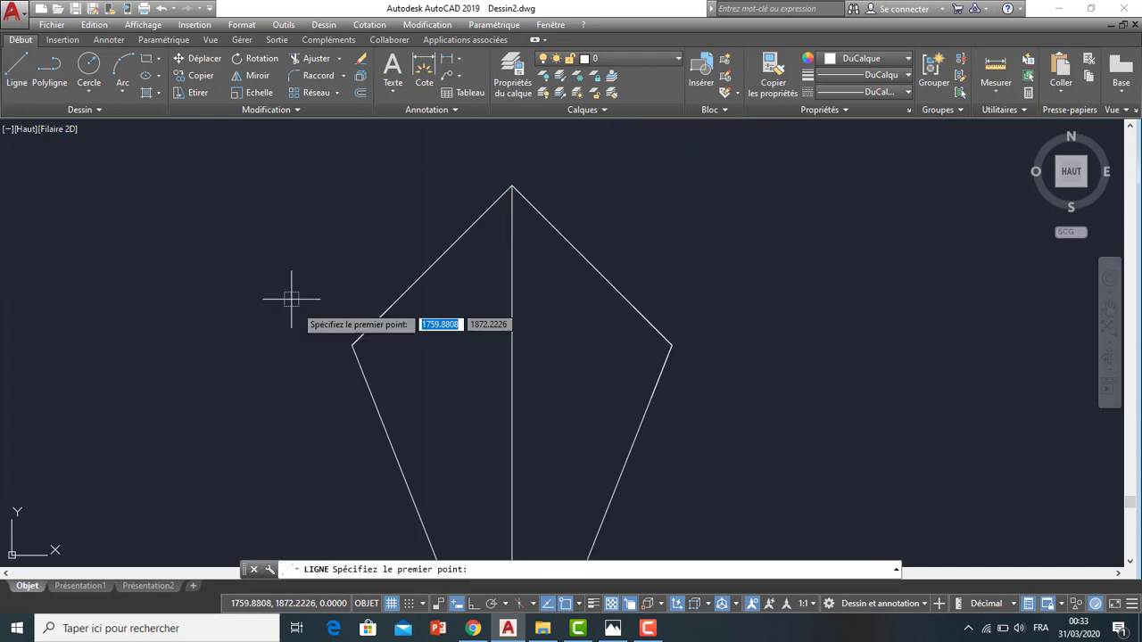
click(352, 344)
scroll(343, 301, down, 5)
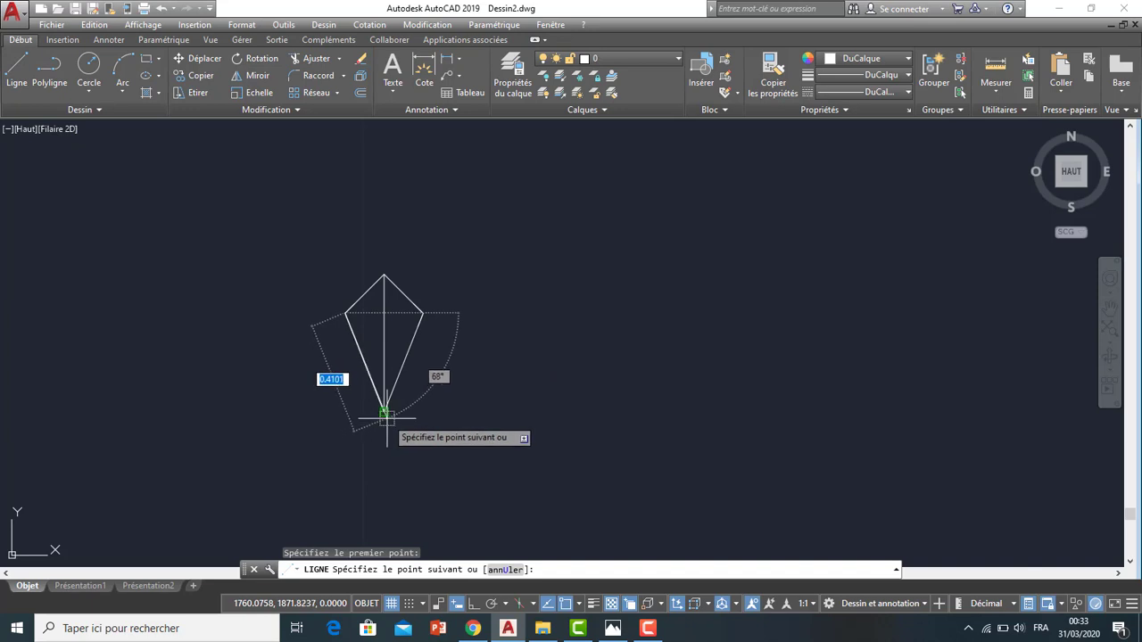
text(0.0)
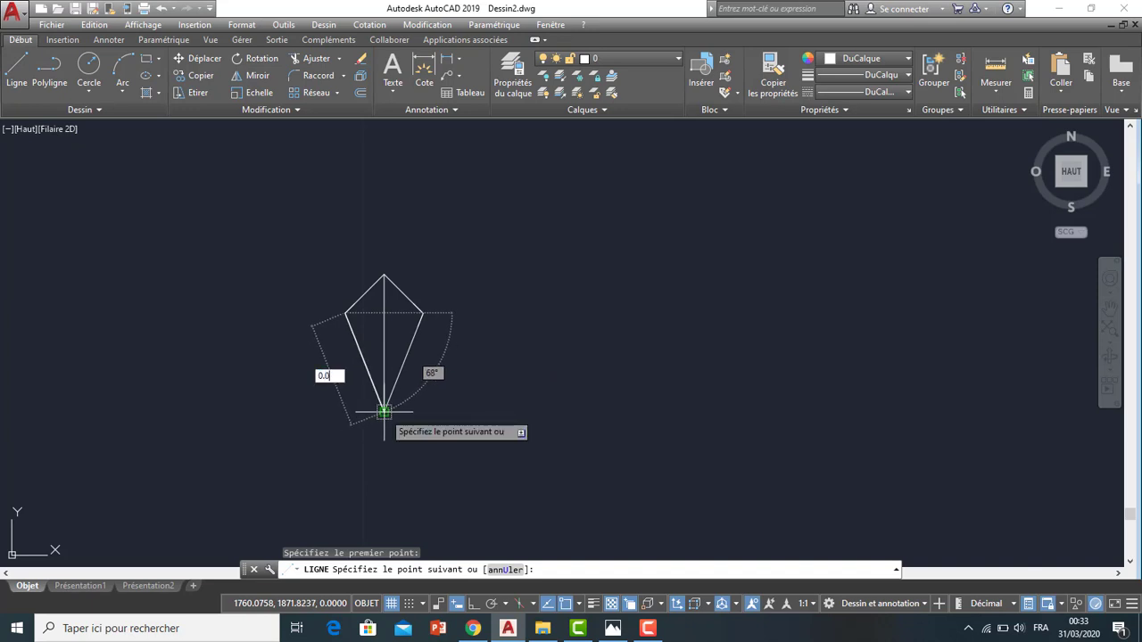
key(Return)
key(Escape)
Draw two crossing lines between the kite's left and right edges, meeting on the centre line
scroll(348, 348, up, 4)
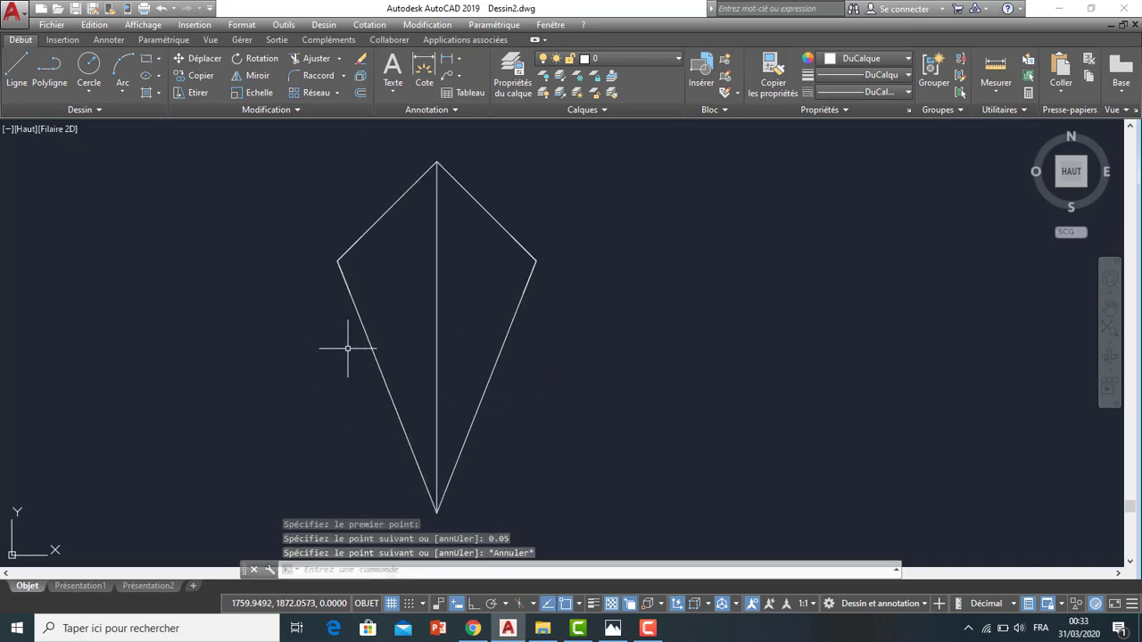
click(17, 70)
scroll(377, 301, up, 3)
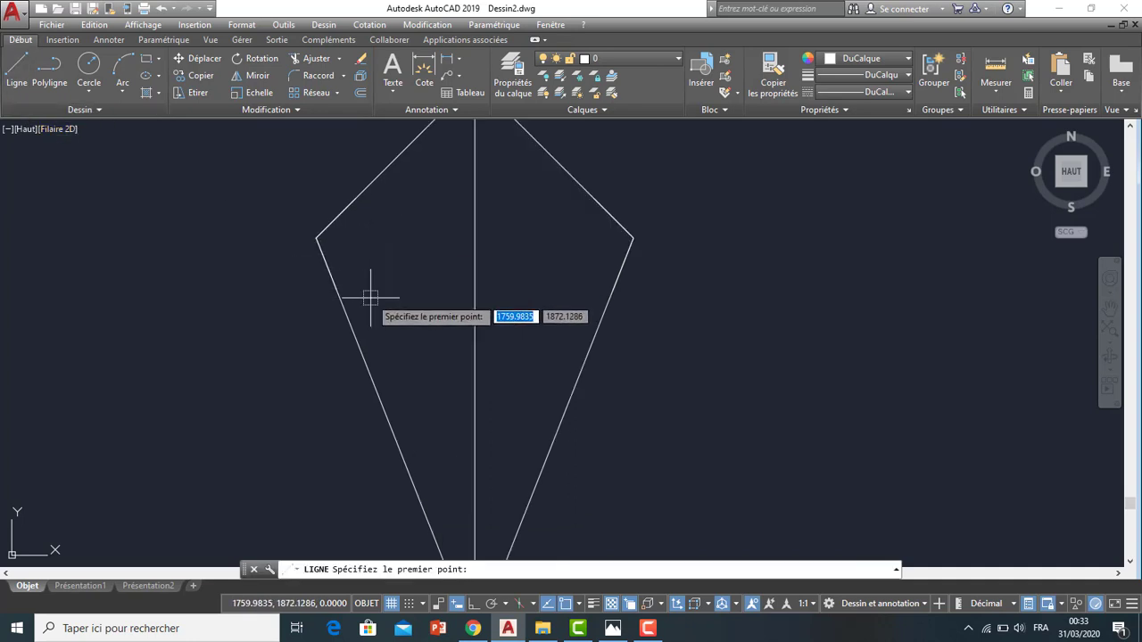
scroll(336, 300, up, 2)
click(314, 284)
scroll(307, 326, down, 4)
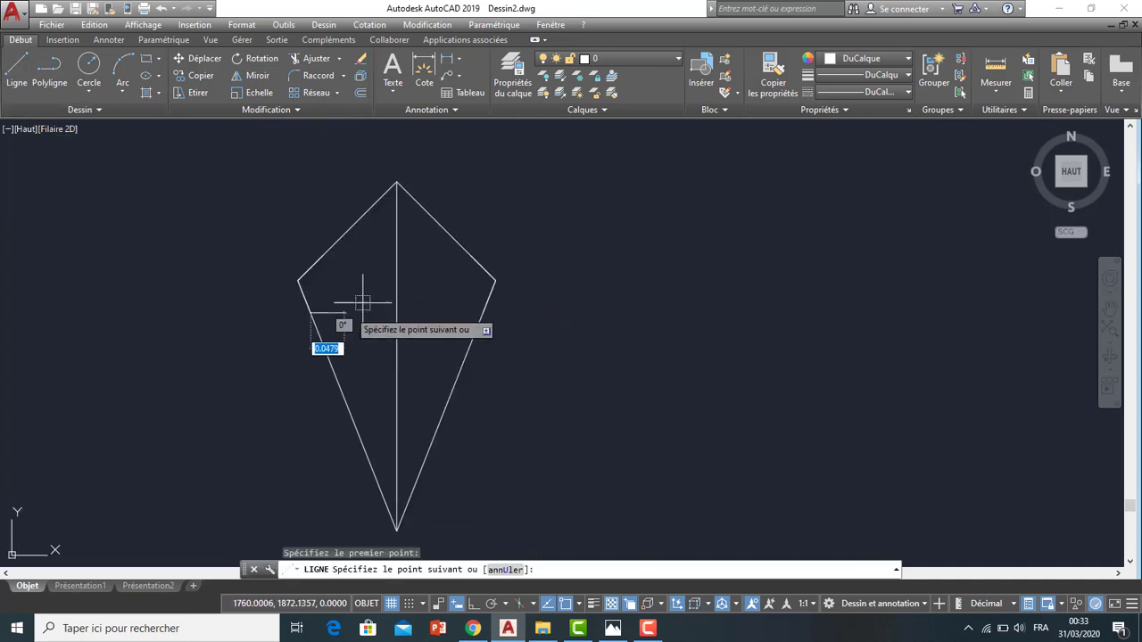
click(472, 258)
key(Escape)
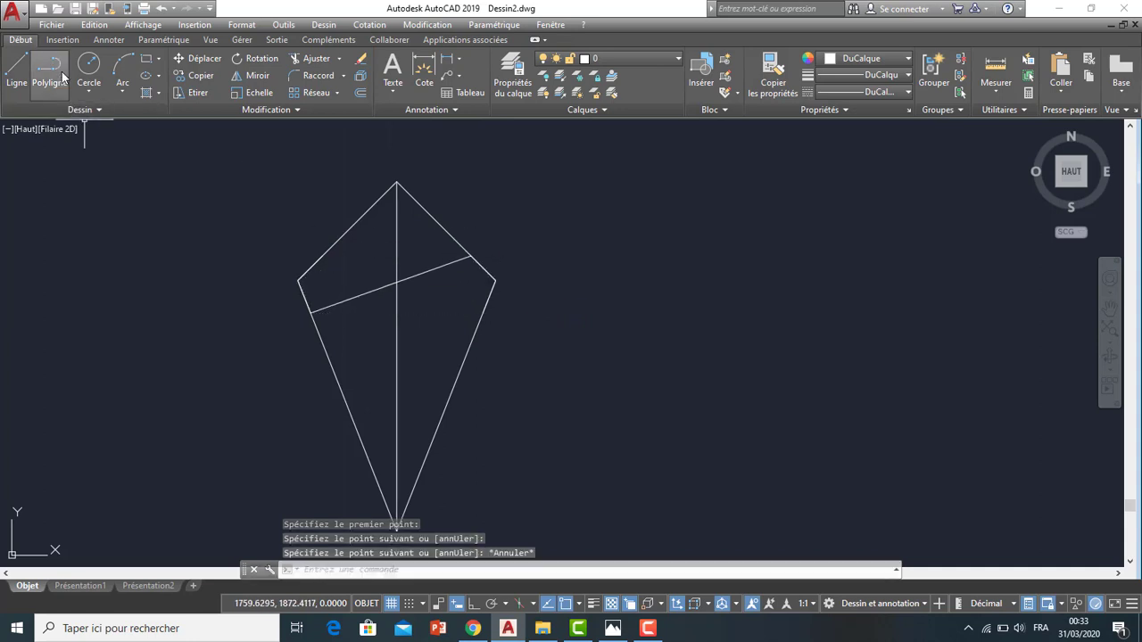
click(22, 83)
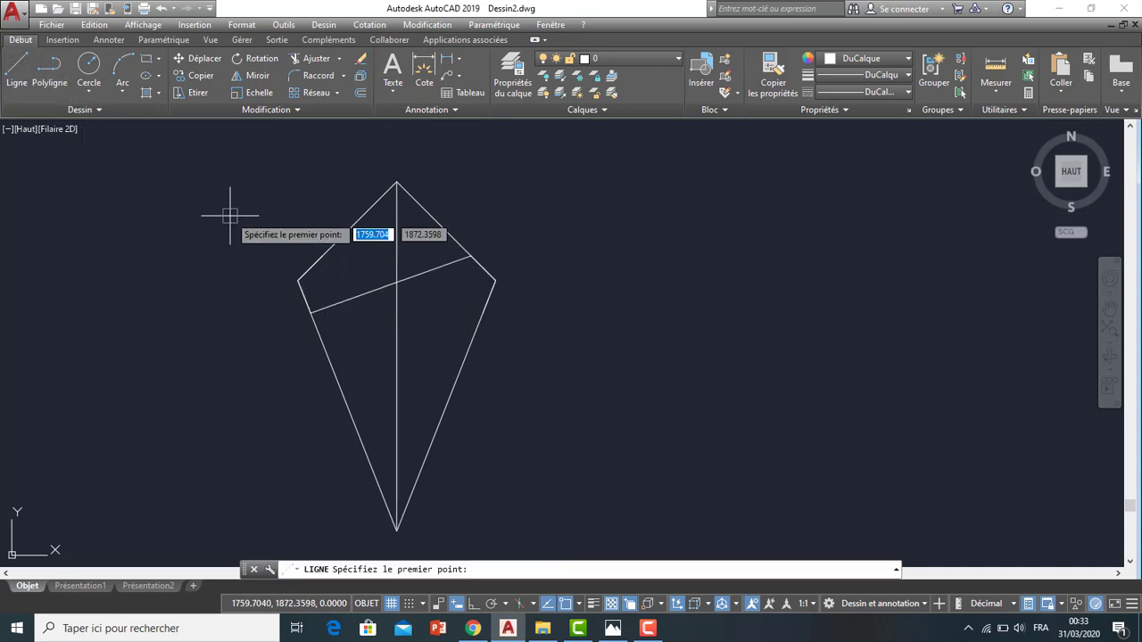
click(322, 256)
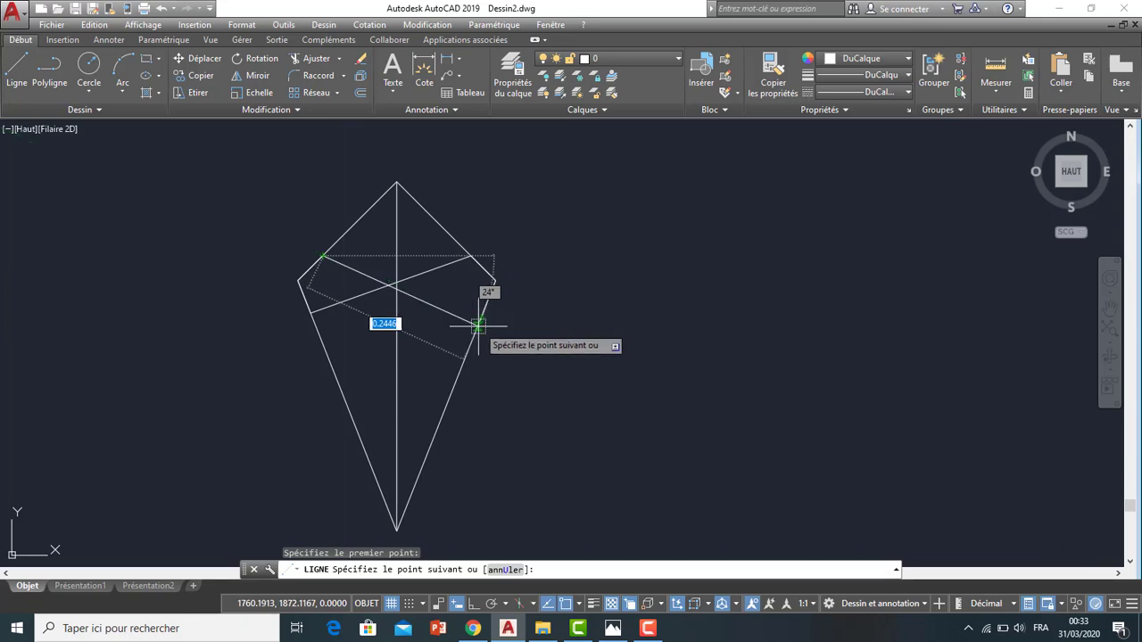
scroll(480, 318, up, 4)
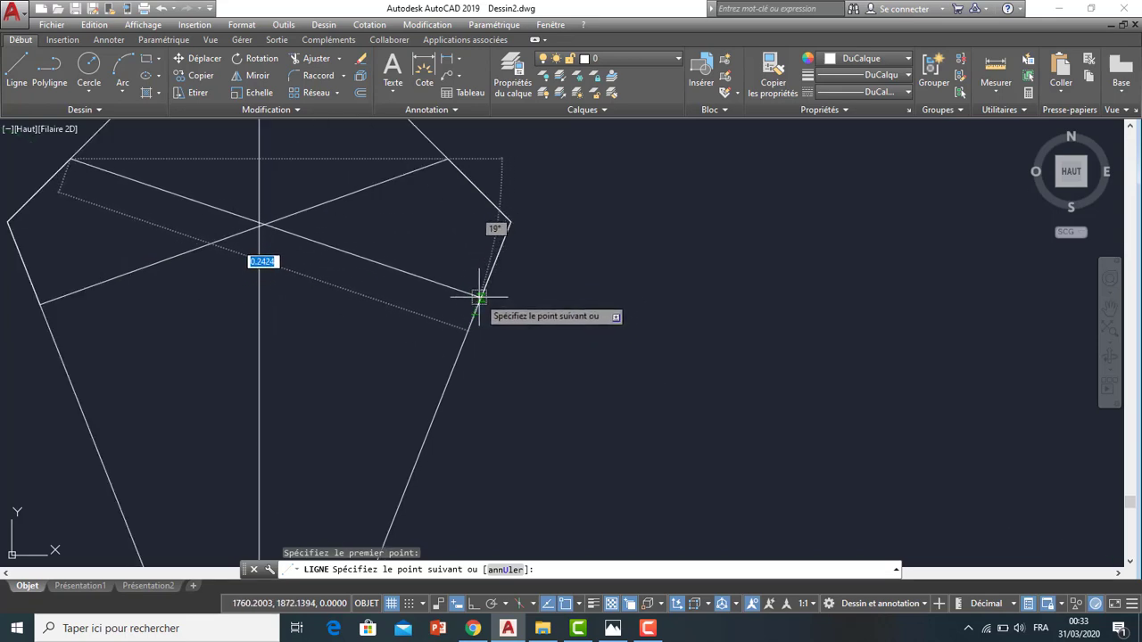
click(479, 305)
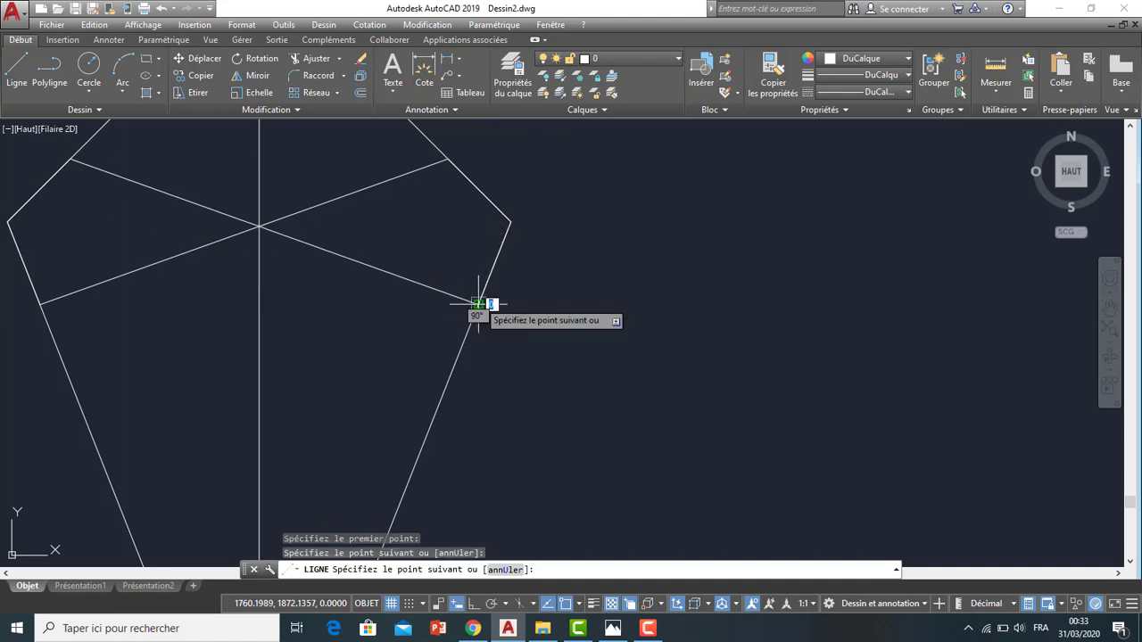
key(Escape)
scroll(481, 301, down, 6)
scroll(472, 296, up, 2)
scroll(460, 291, up, 4)
scroll(460, 291, down, 2)
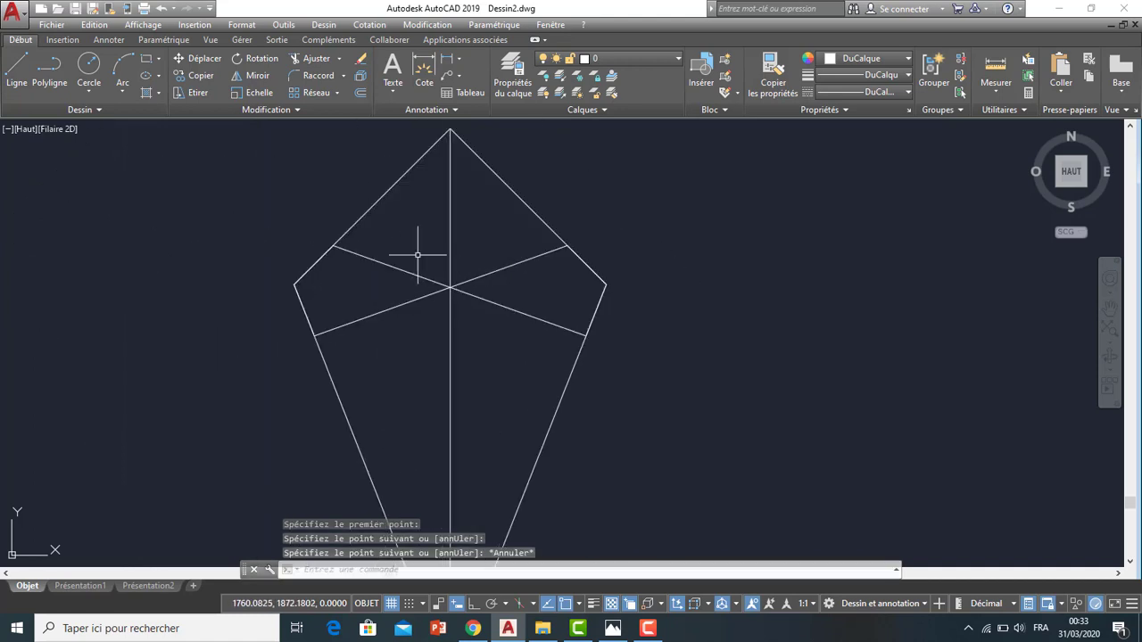
Draw a 0.04-radius circle at the diagonals' crossing point, then check the reference
click(93, 76)
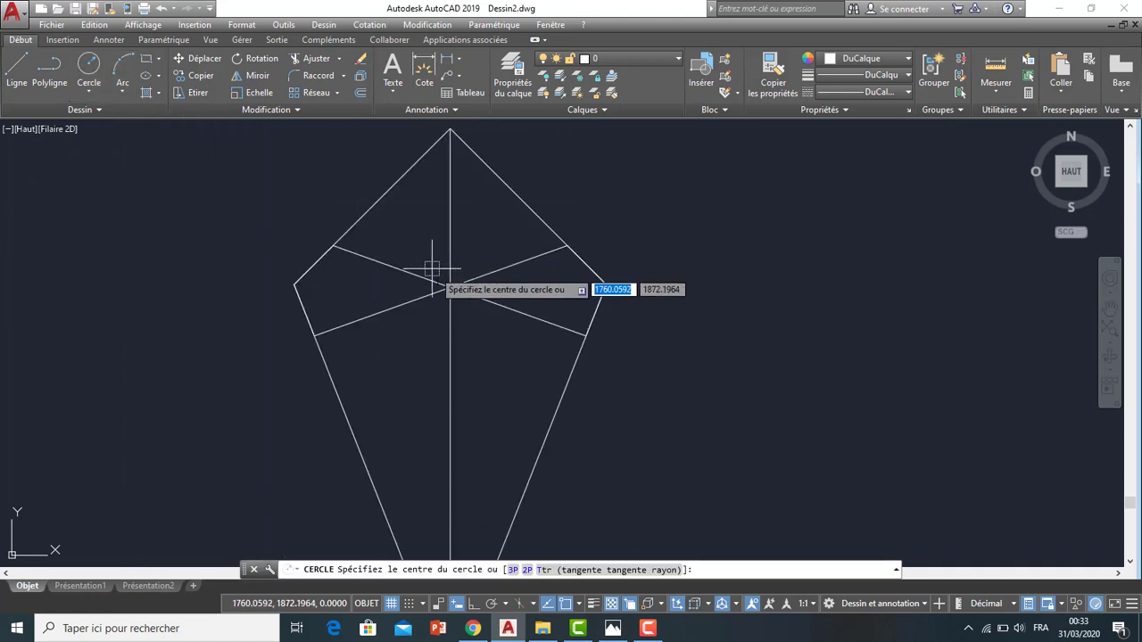
click(450, 287)
text(0.04)
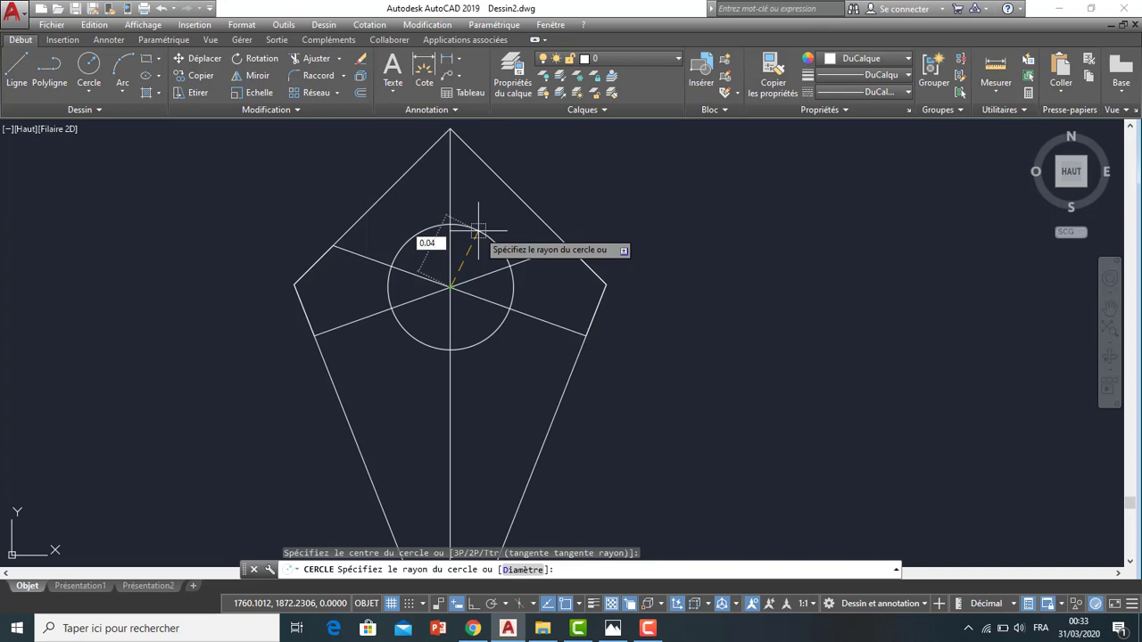
key(Return)
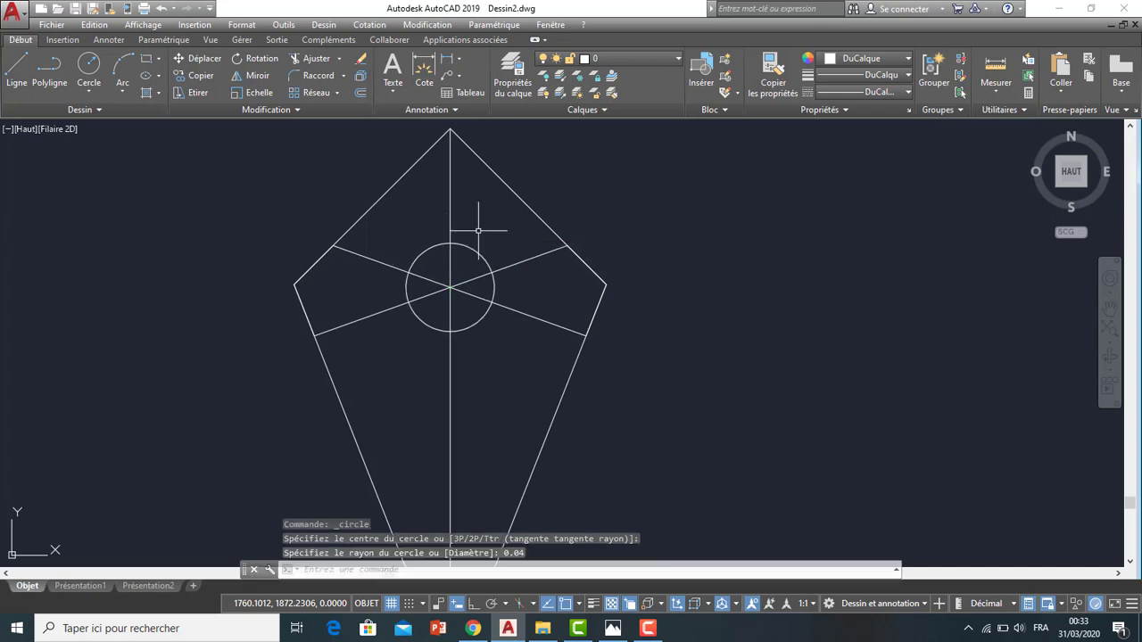
scroll(478, 230, down, 2)
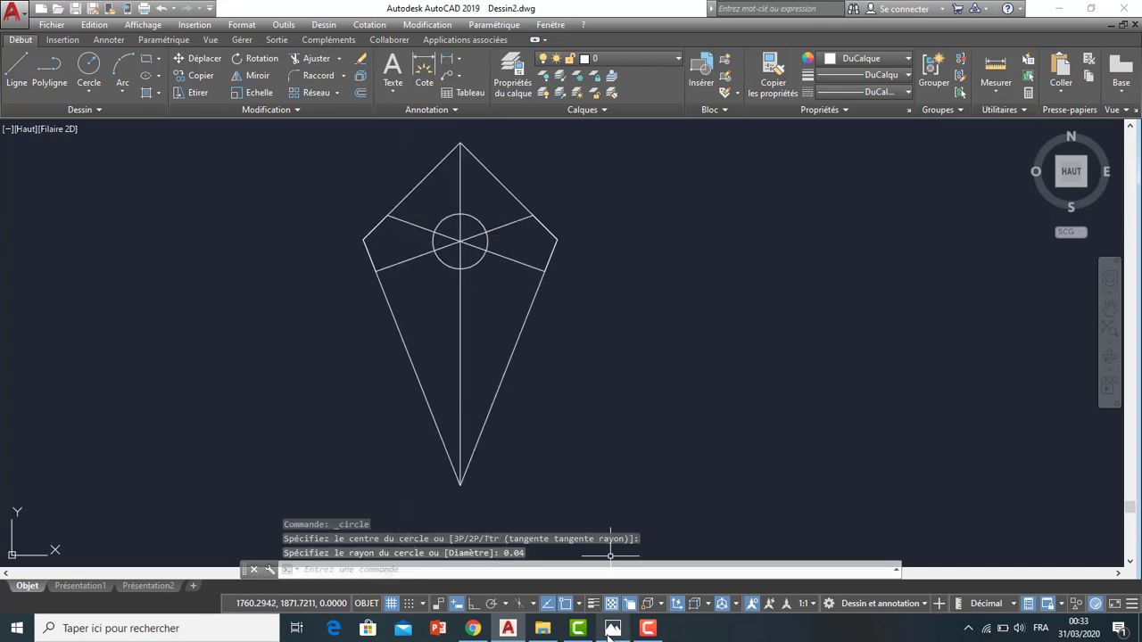
click(612, 627)
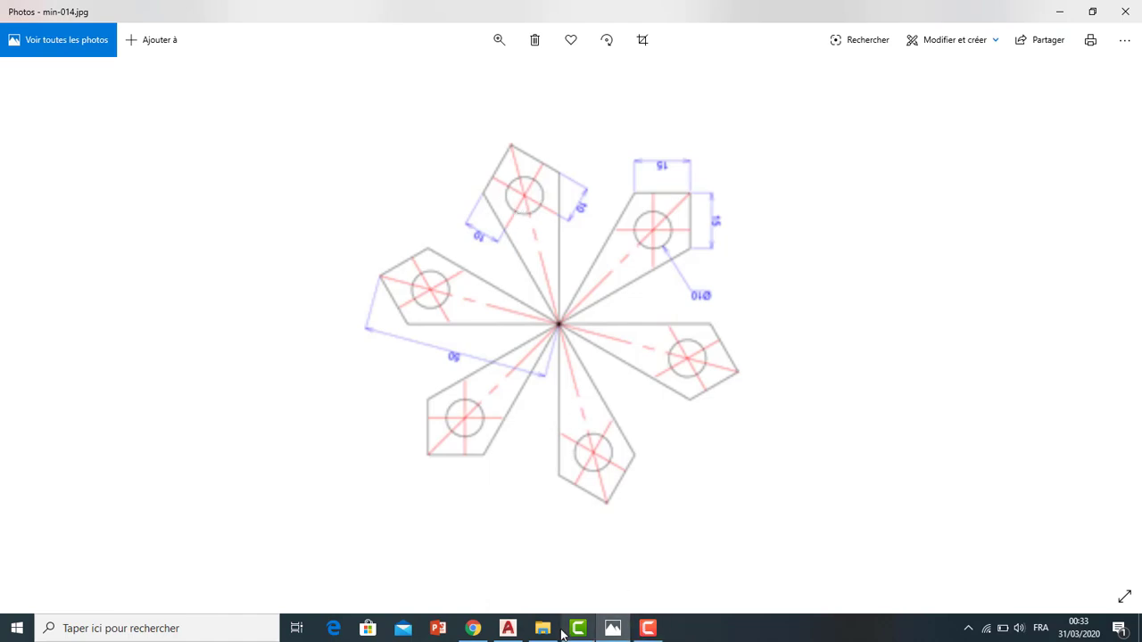
click(507, 630)
scroll(510, 166, down, 2)
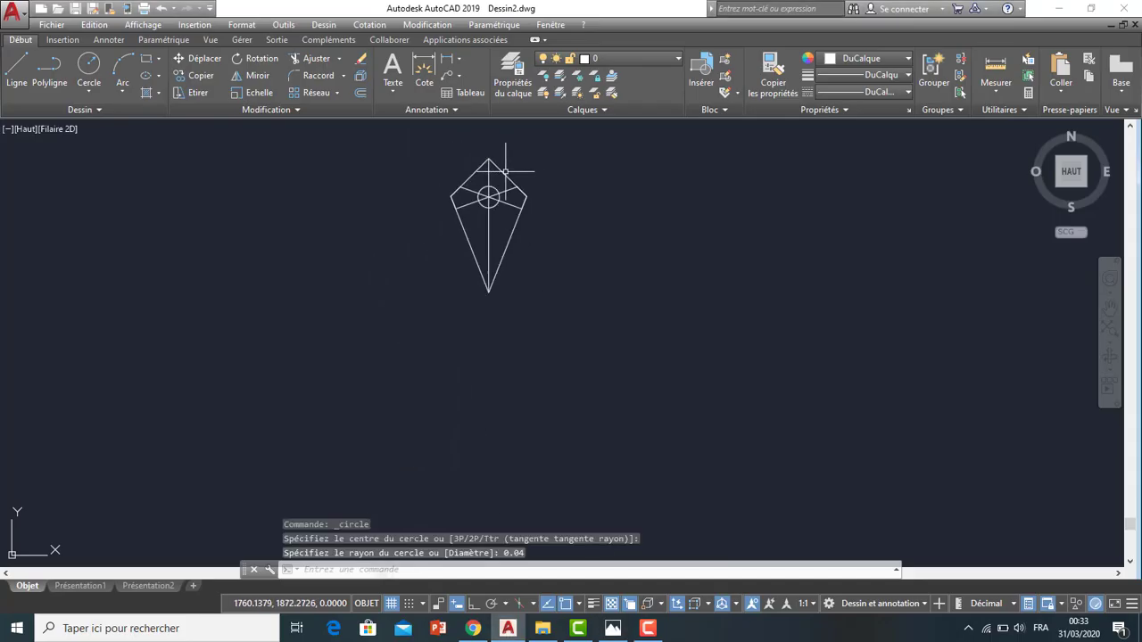
scroll(510, 223, up, 2)
middle_drag(509, 255, 504, 335)
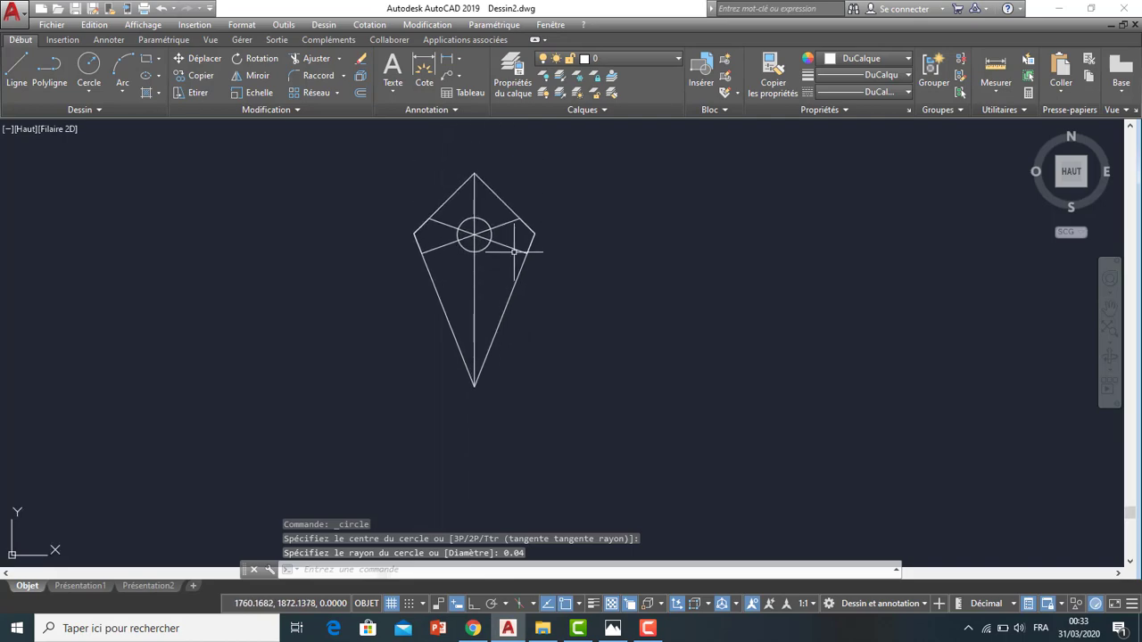
click(612, 628)
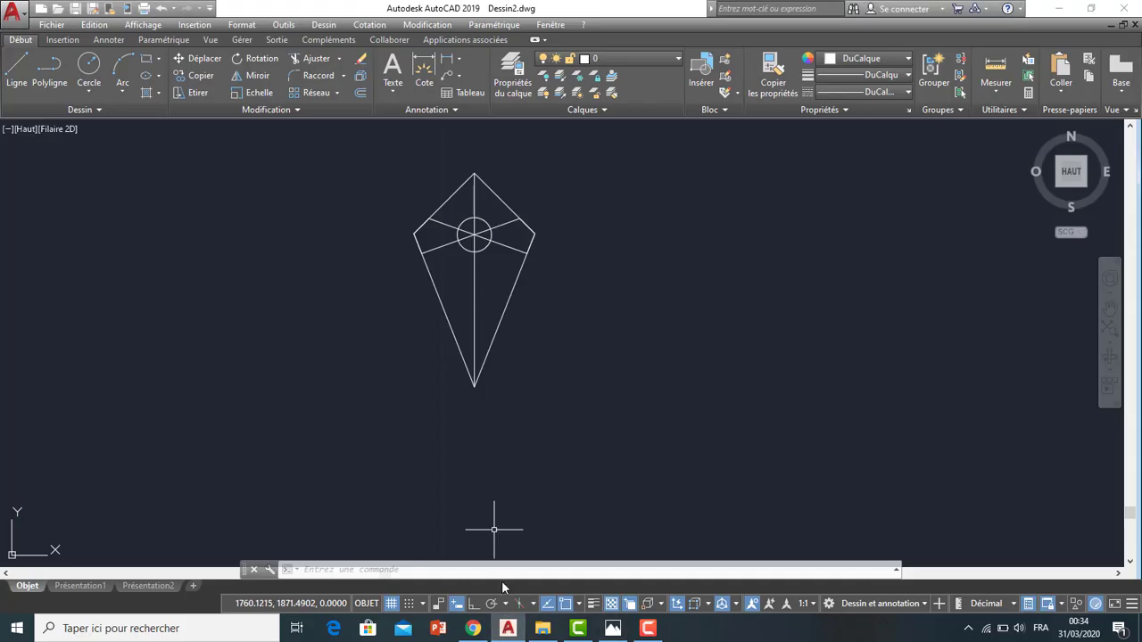
click(611, 627)
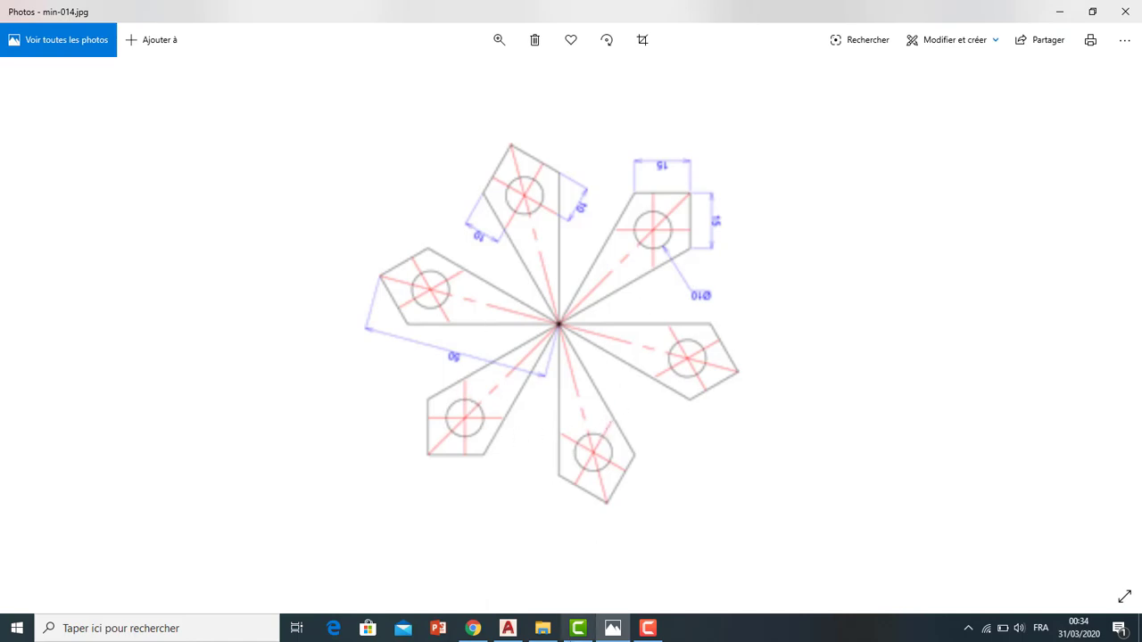
click(507, 628)
text(POI)
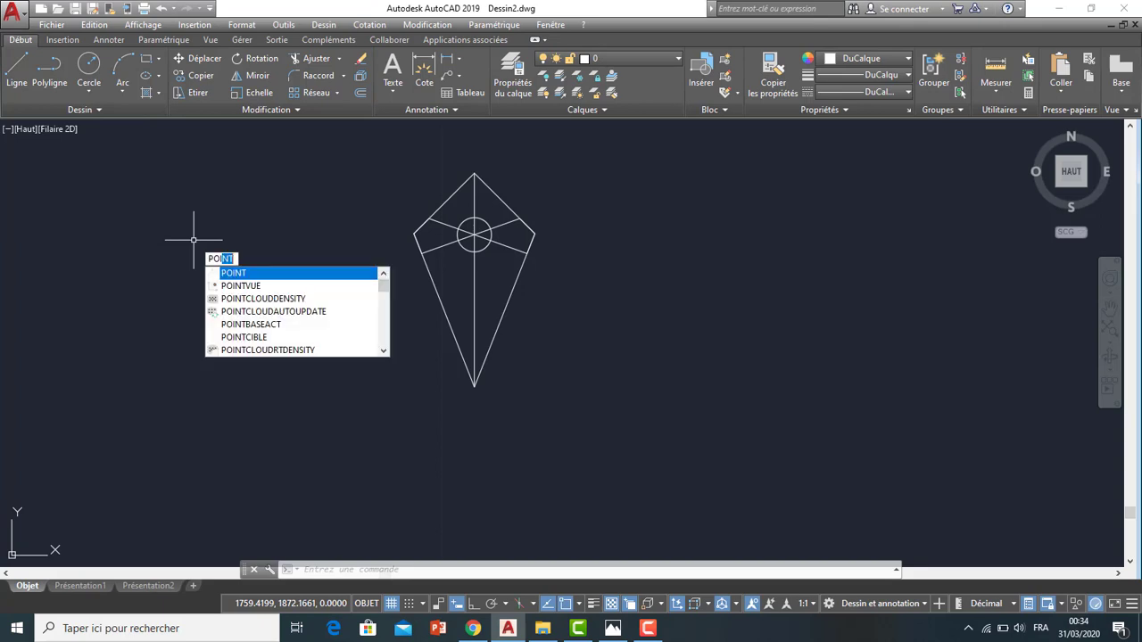
Place a point at the kite's bottom tip
key(Return)
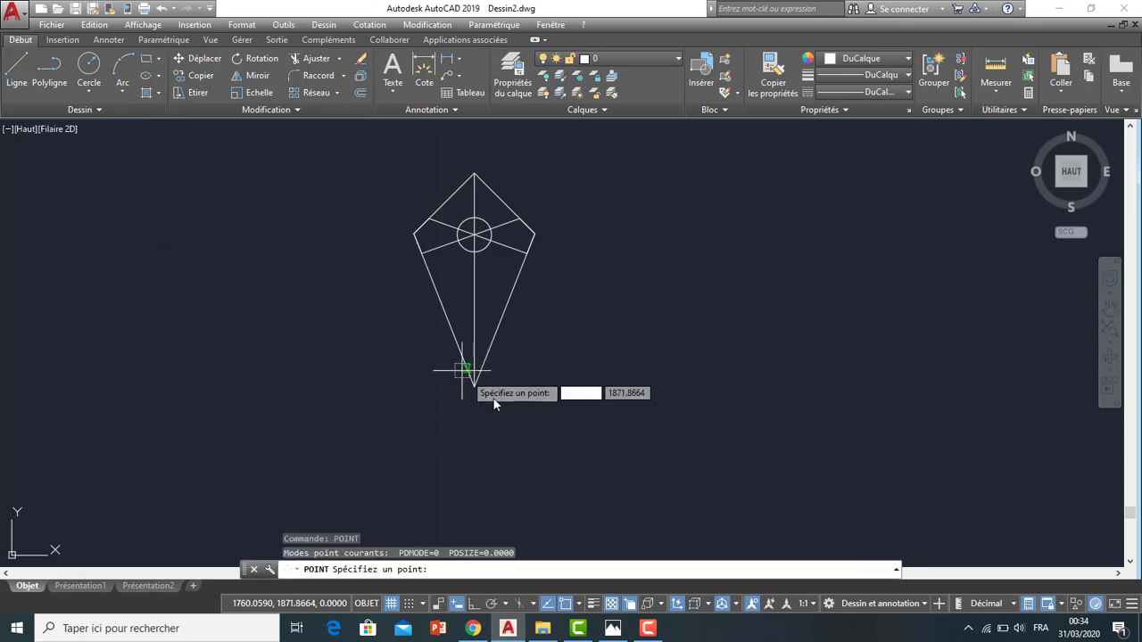
scroll(483, 396, up, 3)
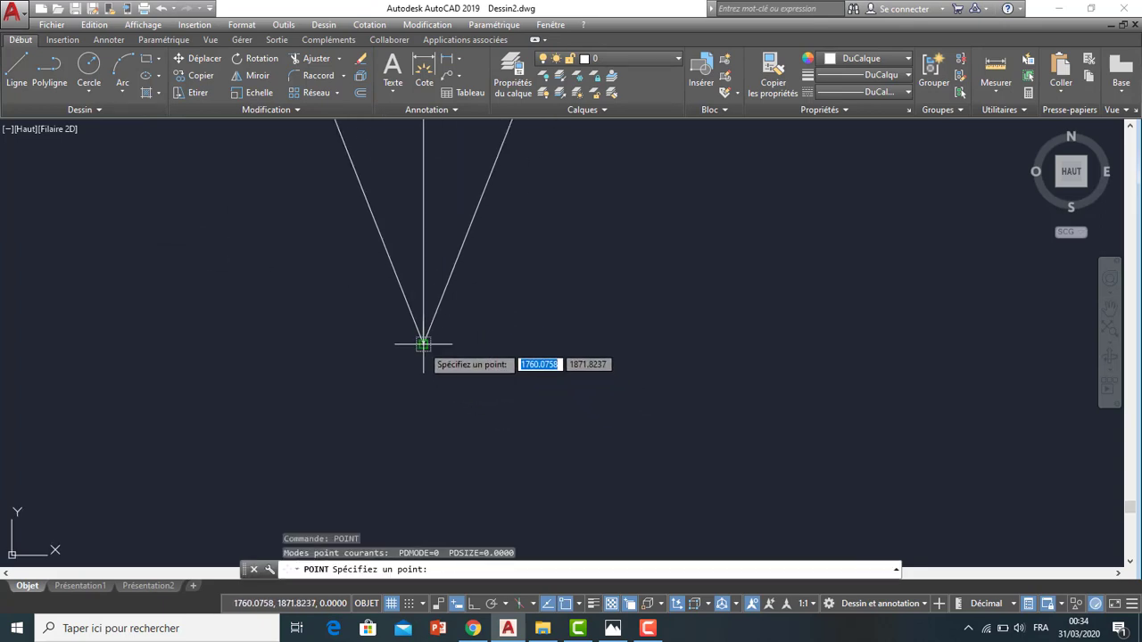
click(427, 395)
scroll(423, 349, down, 1)
scroll(421, 355, down, 2)
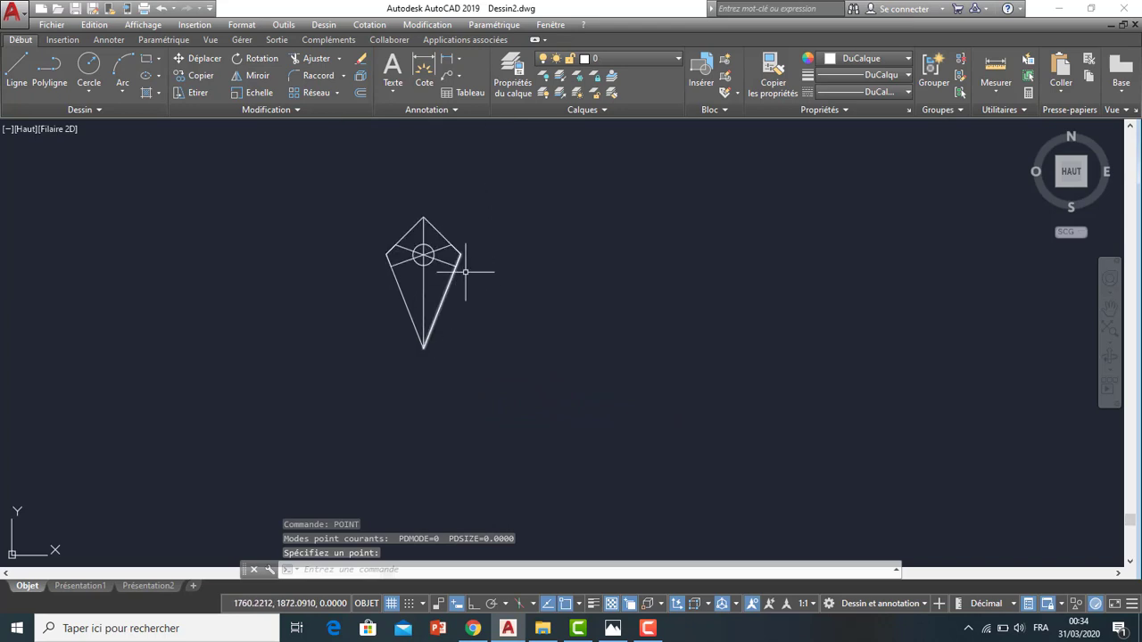
Polar-array the eleven kite objects into 6 copies around the tip point
click(484, 198)
click(339, 267)
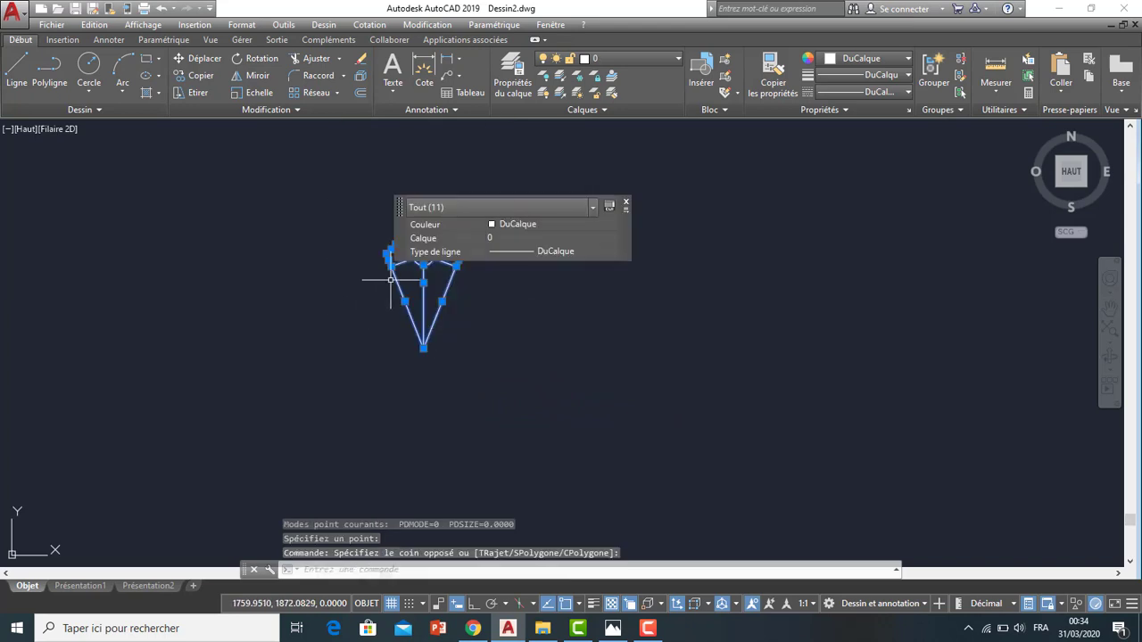
click(336, 93)
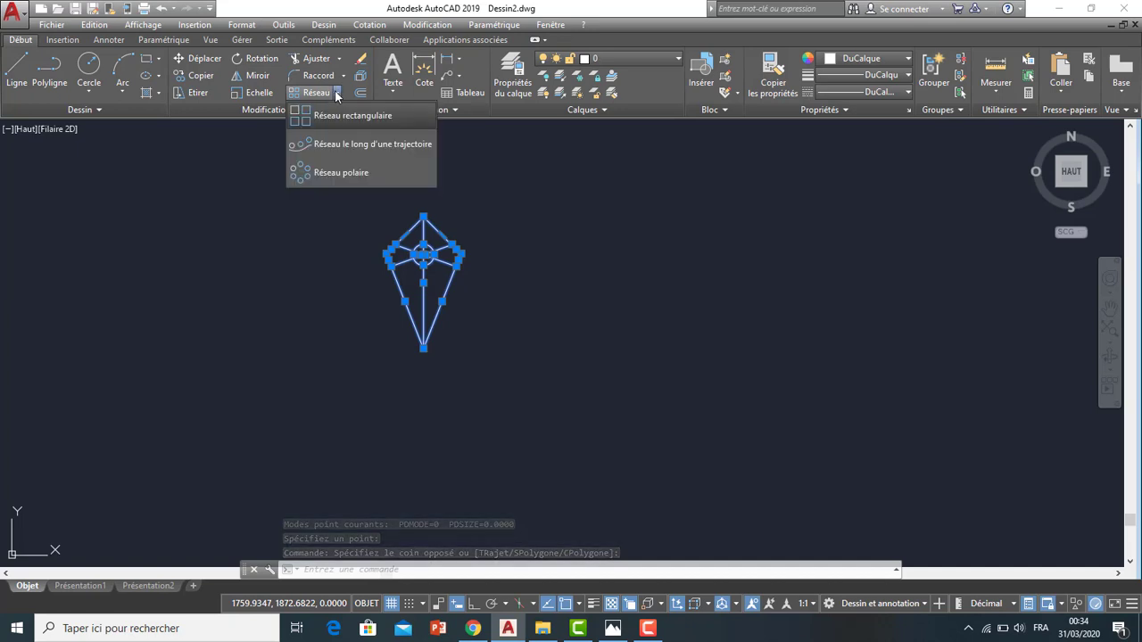
click(369, 174)
scroll(426, 361, up, 5)
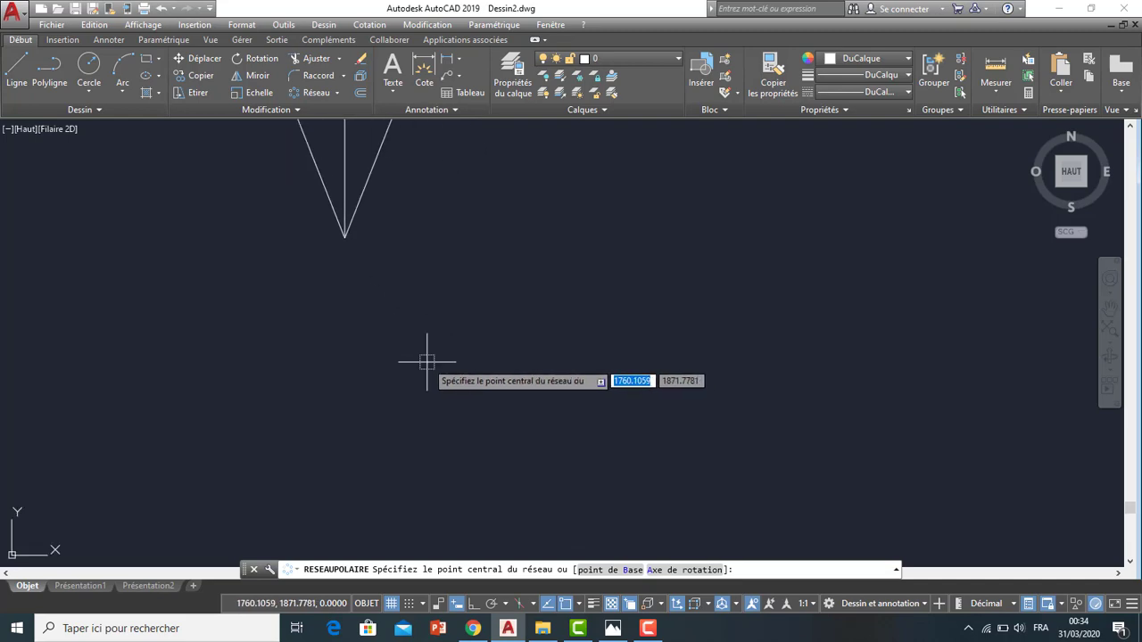
click(345, 237)
scroll(361, 245, down, 2)
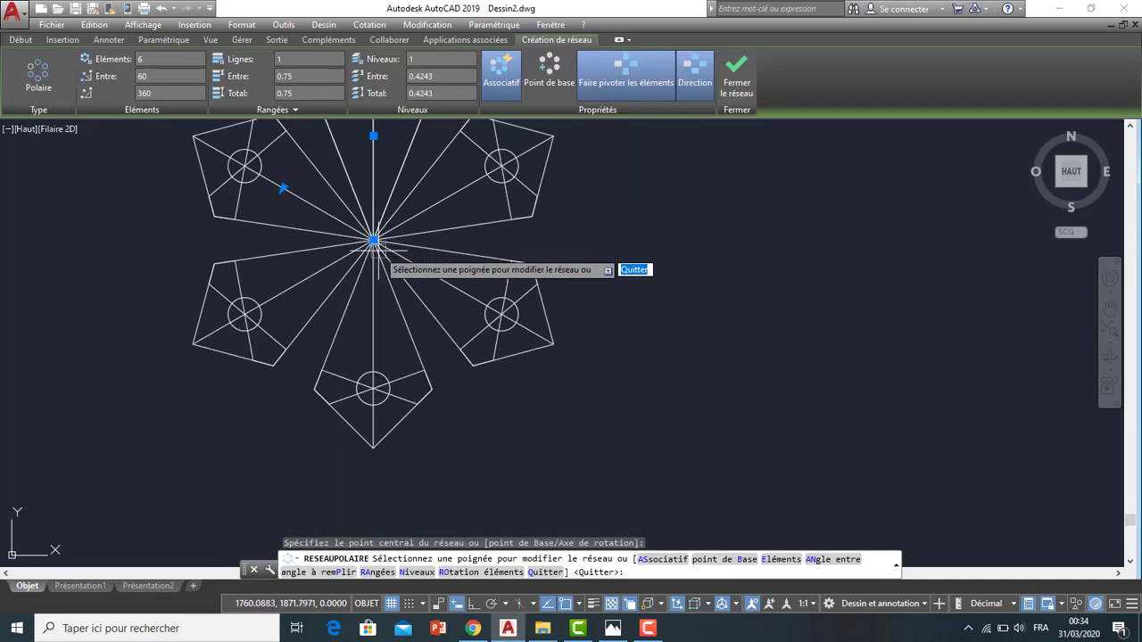
scroll(375, 248, down, 2)
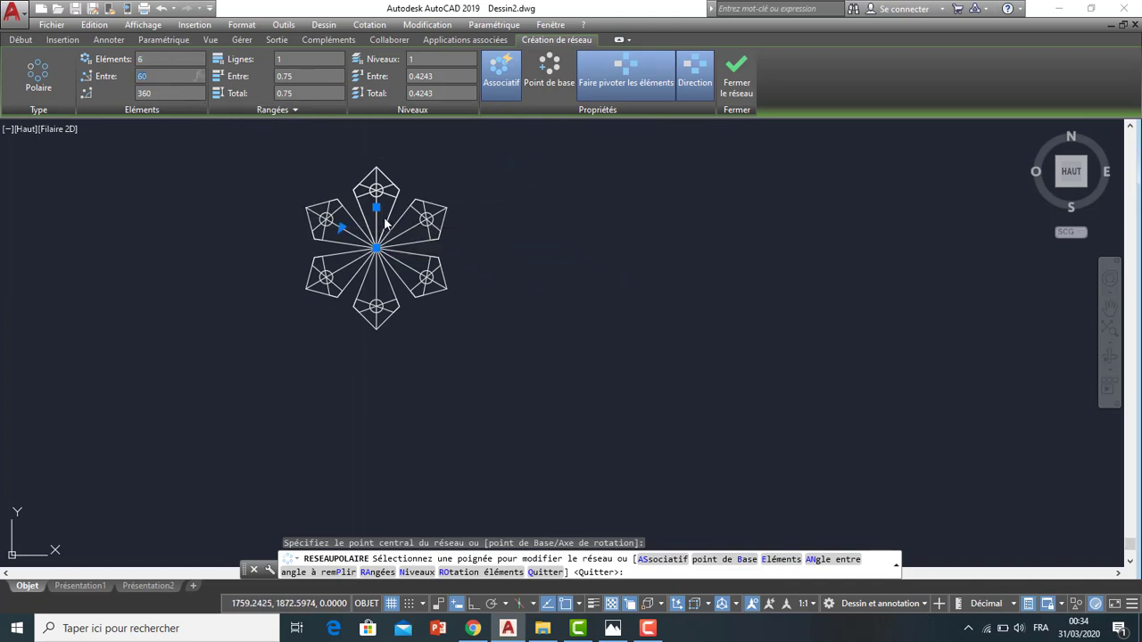
key(Escape)
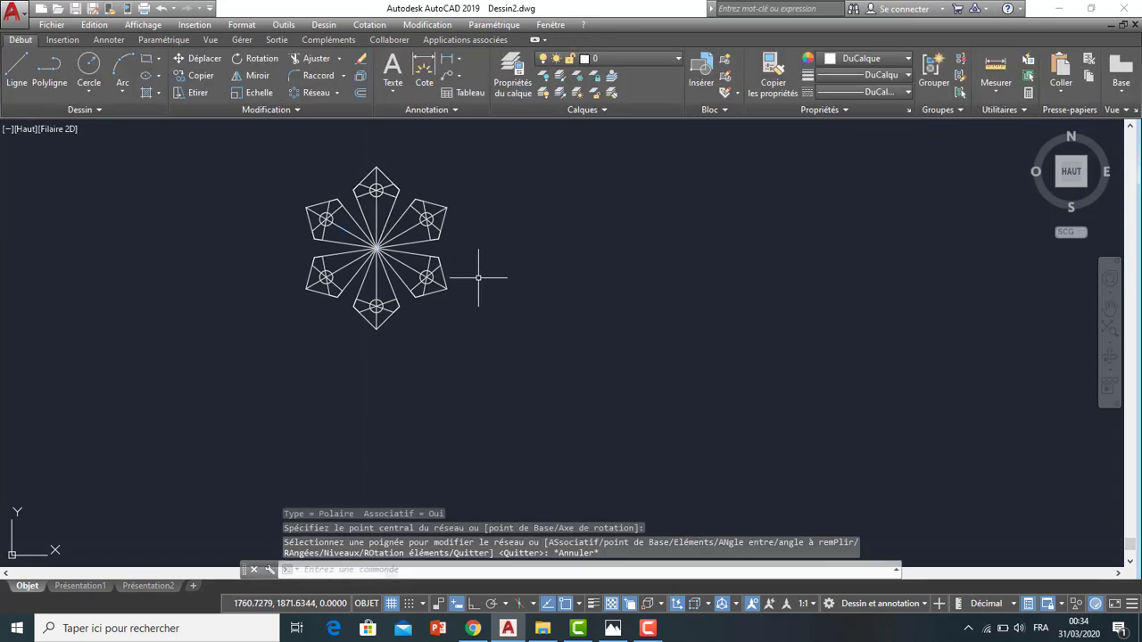
scroll(464, 267, down, 5)
scroll(488, 257, up, 5)
scroll(487, 257, up, 5)
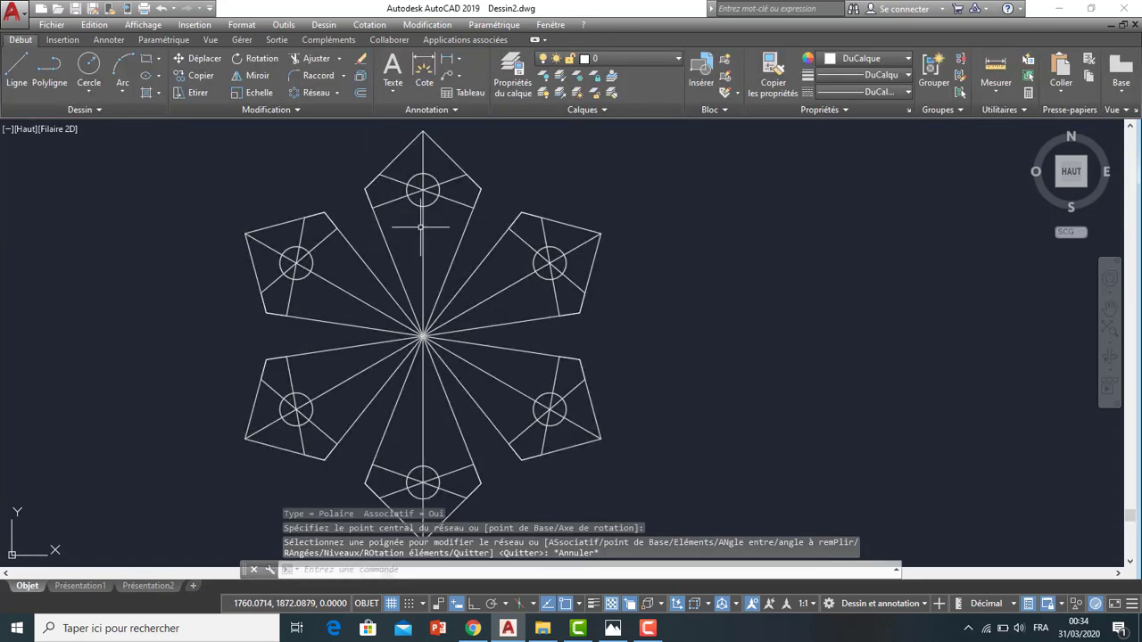
scroll(415, 265, down, 3)
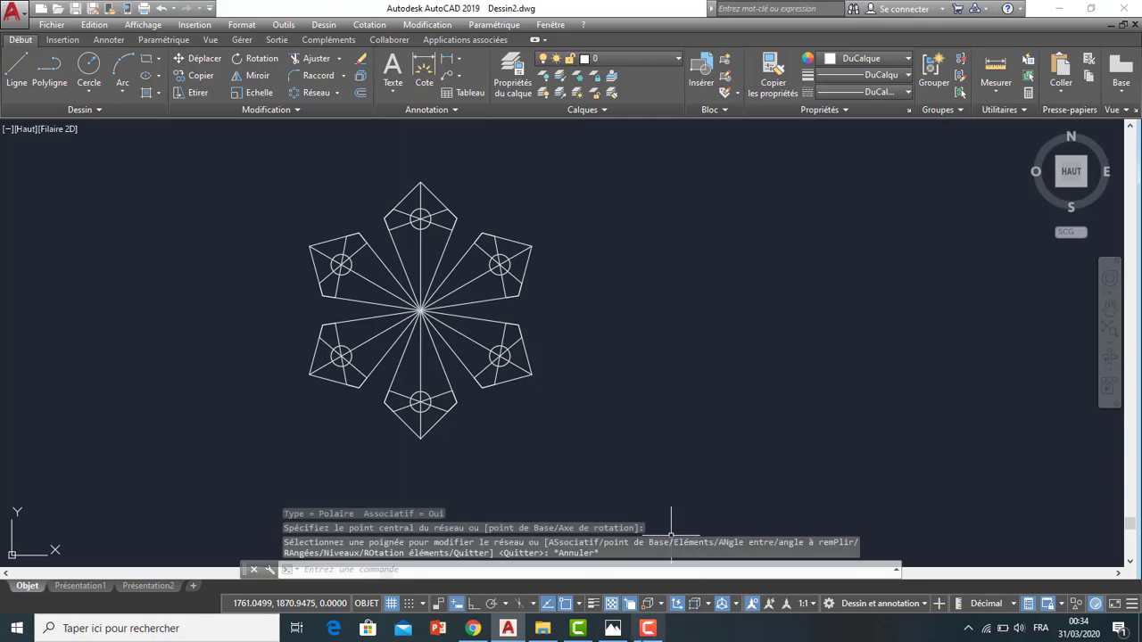
click(613, 629)
click(507, 628)
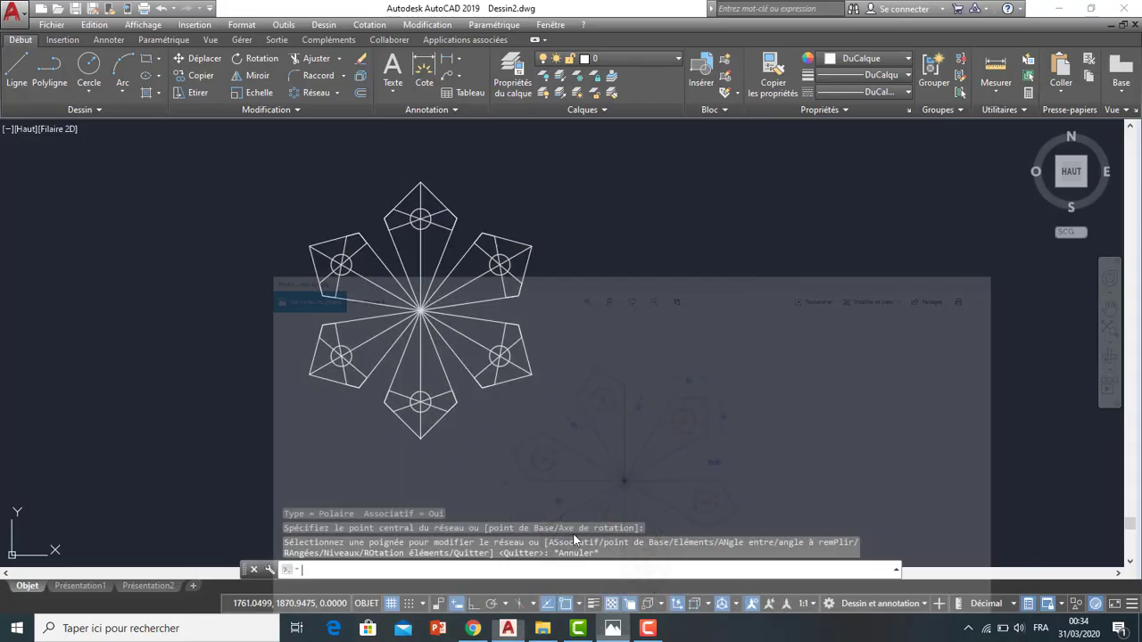
scroll(267, 294, down, 2)
middle_drag(255, 277, 447, 232)
scroll(447, 231, up, 3)
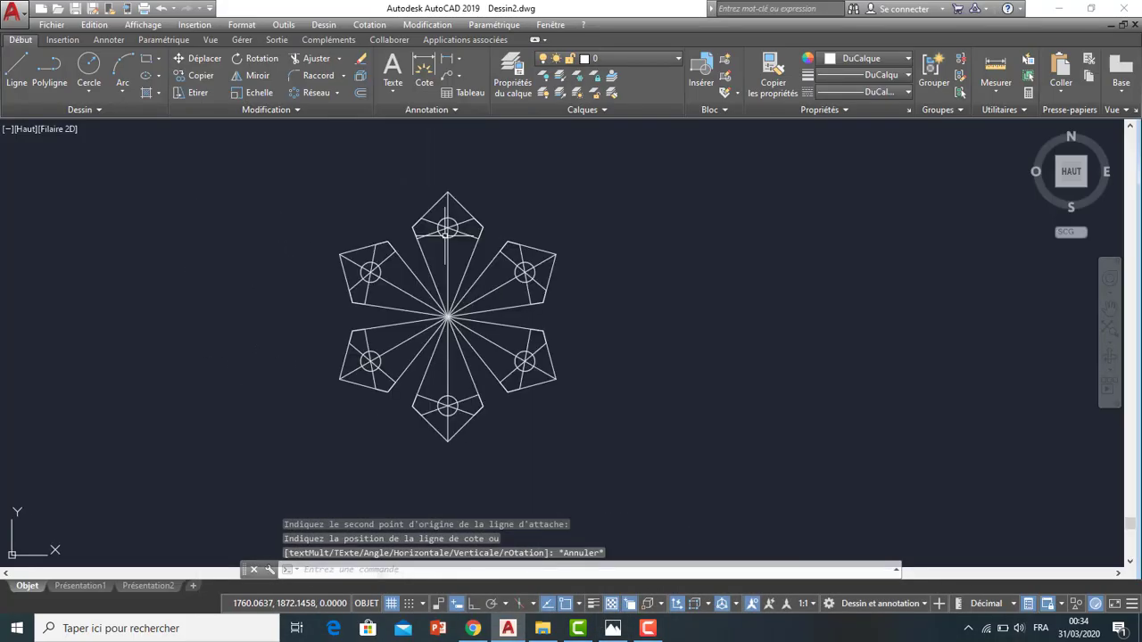
scroll(447, 232, down, 2)
scroll(446, 232, up, 4)
scroll(447, 234, down, 2)
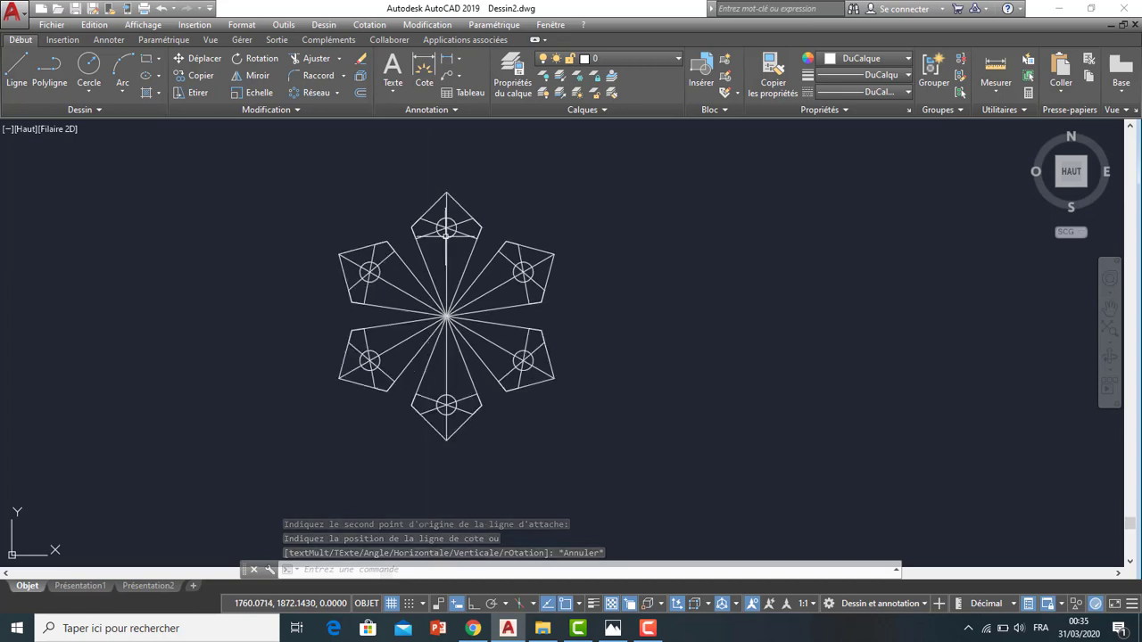
scroll(459, 265, up, 2)
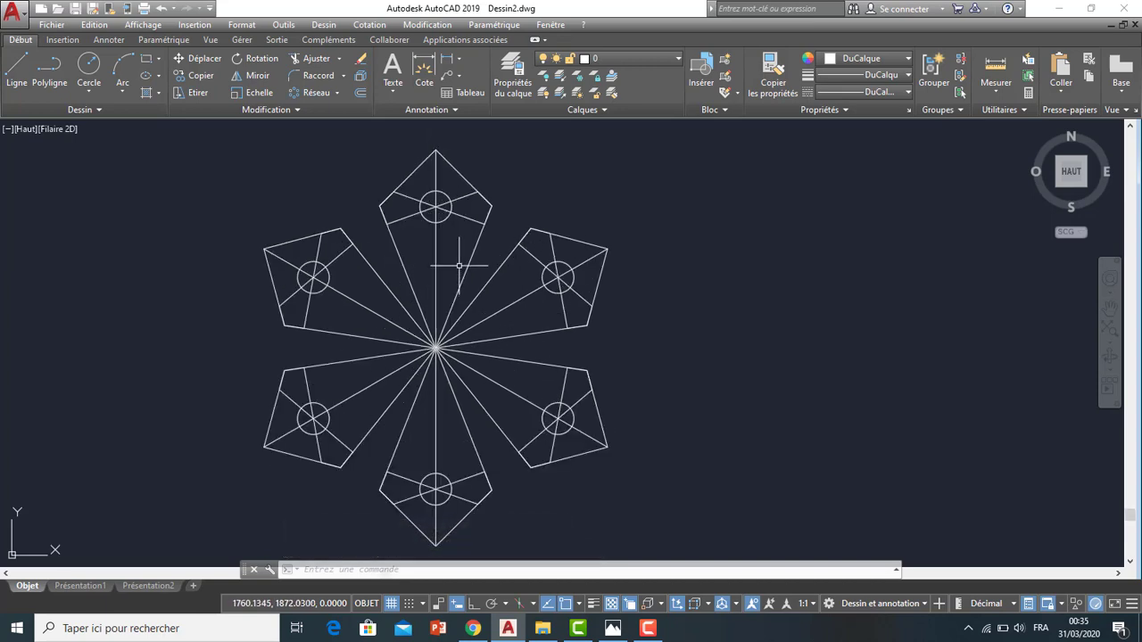
scroll(458, 265, down, 2)
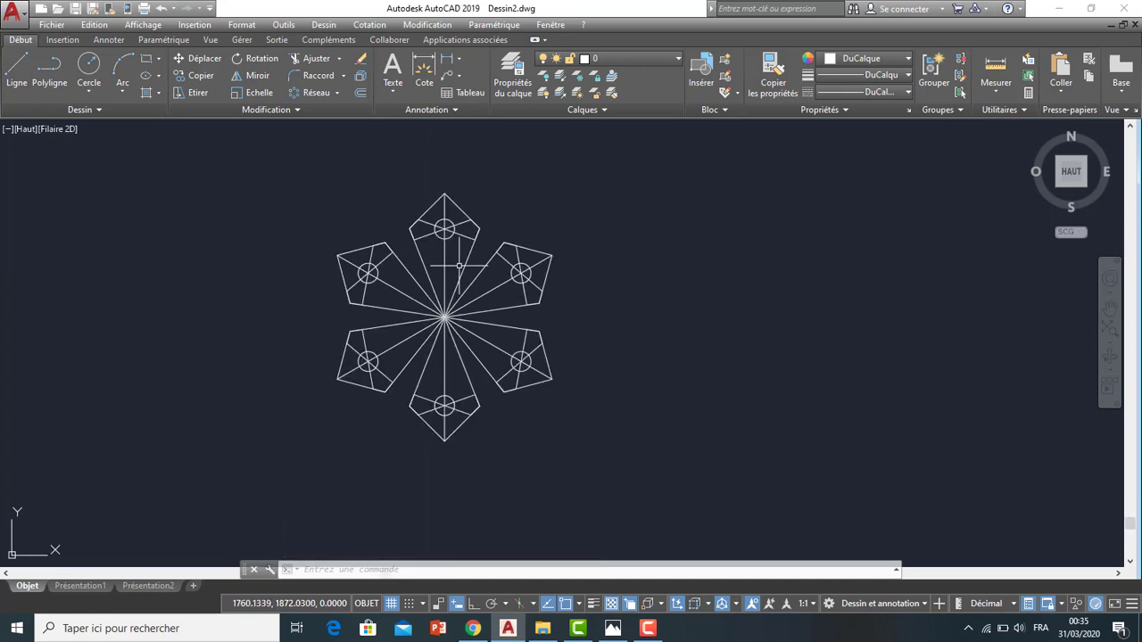
scroll(455, 270, down, 2)
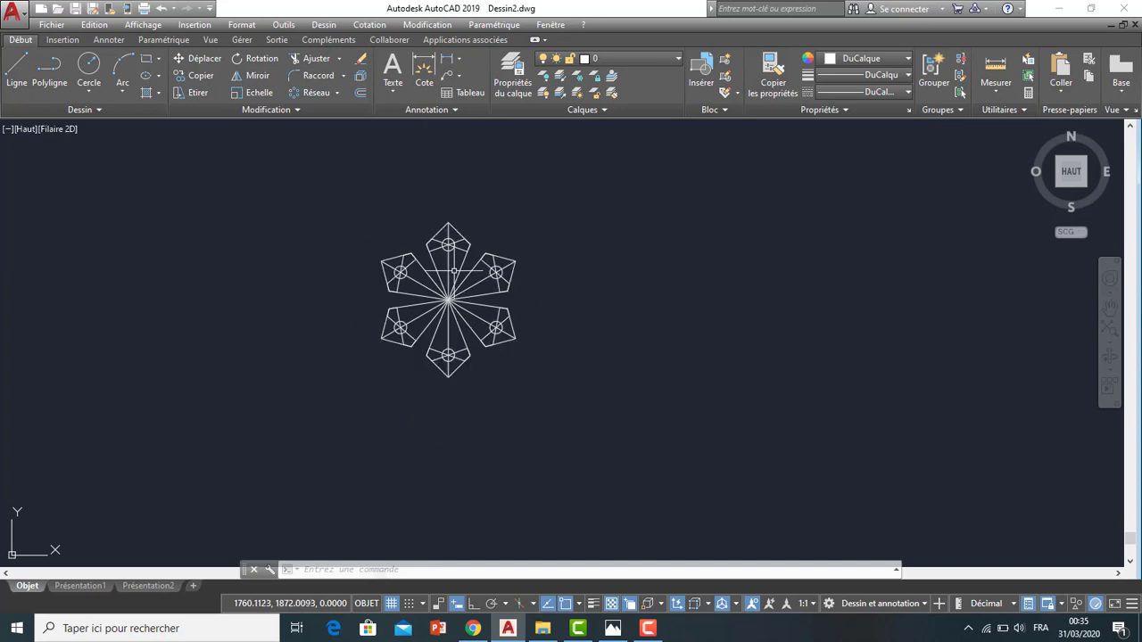